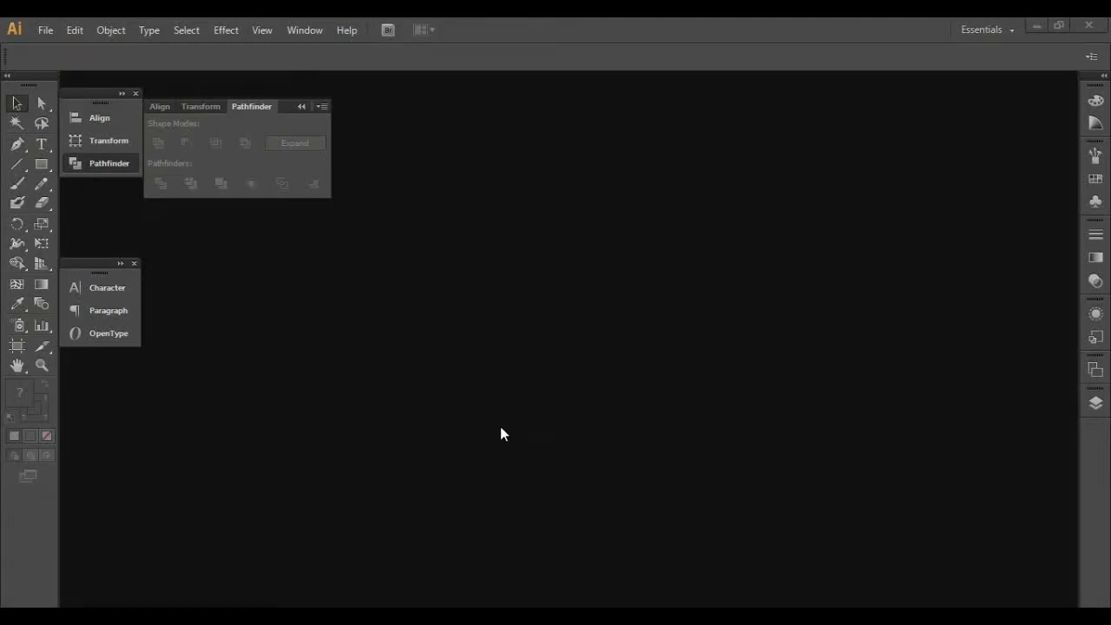
Step: Create a new 4 in × 4 in document named 'human'
{"action": "left_click", "coordinate": [39, 30]}
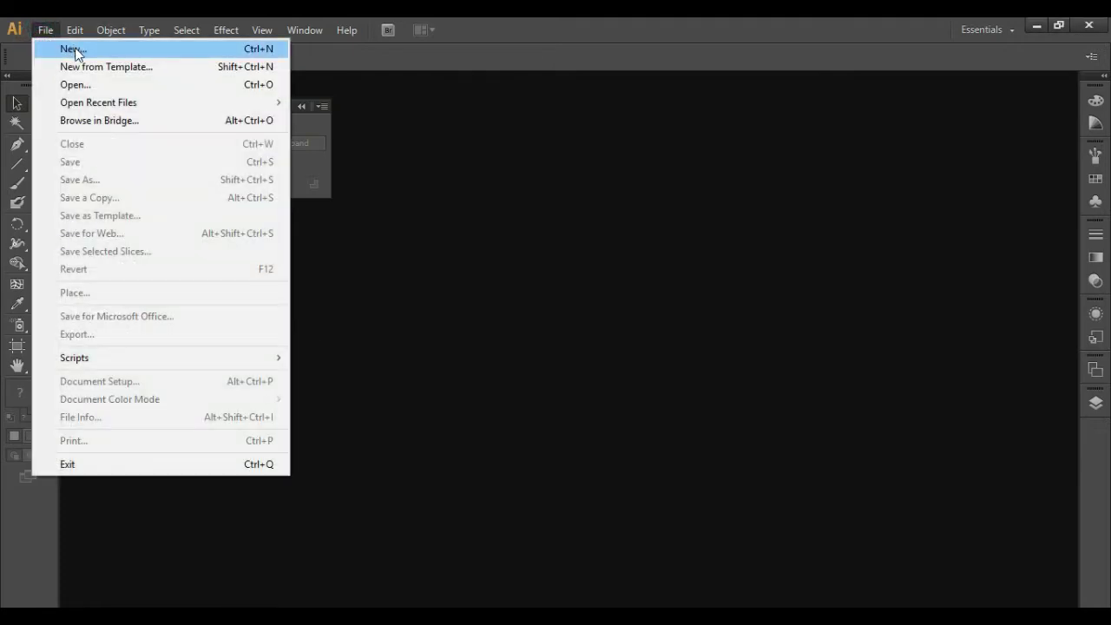
{"action": "left_click", "coordinate": [73, 49]}
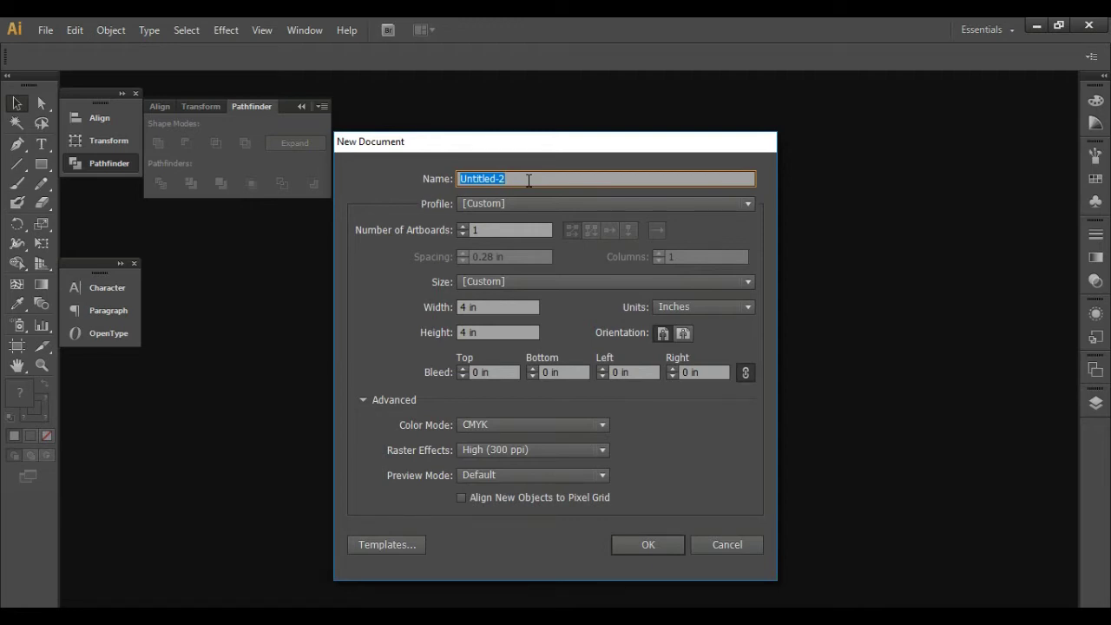
{"action": "type", "text": "human"}
{"action": "left_click", "coordinate": [645, 547]}
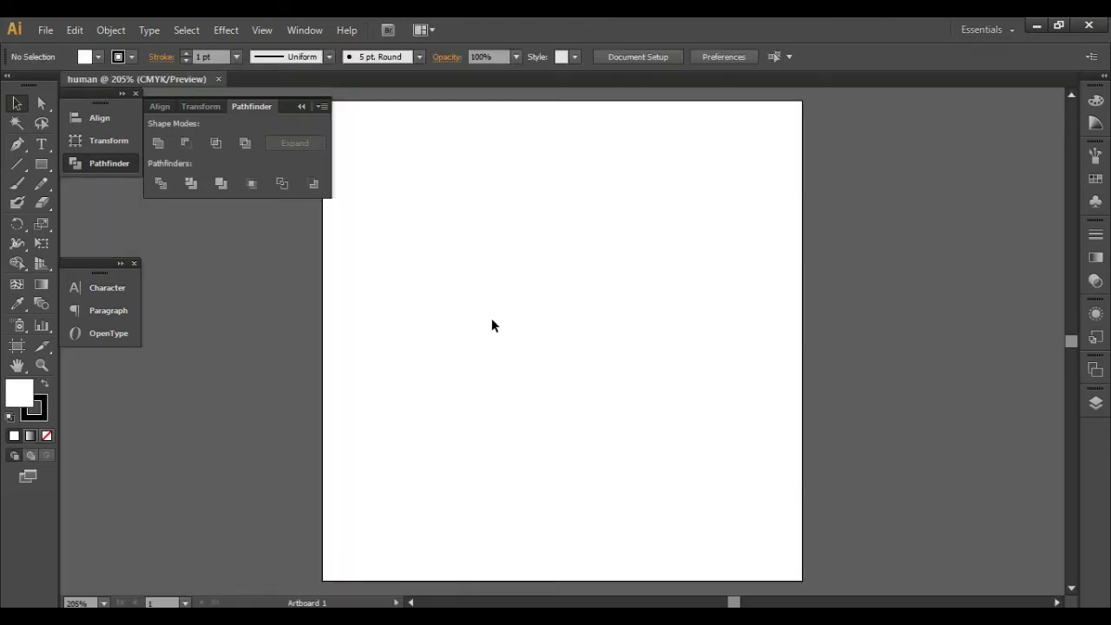
Step: Draw a circle near the artboard centre with the Ellipse tool
{"action": "left_click", "coordinate": [43, 167]}
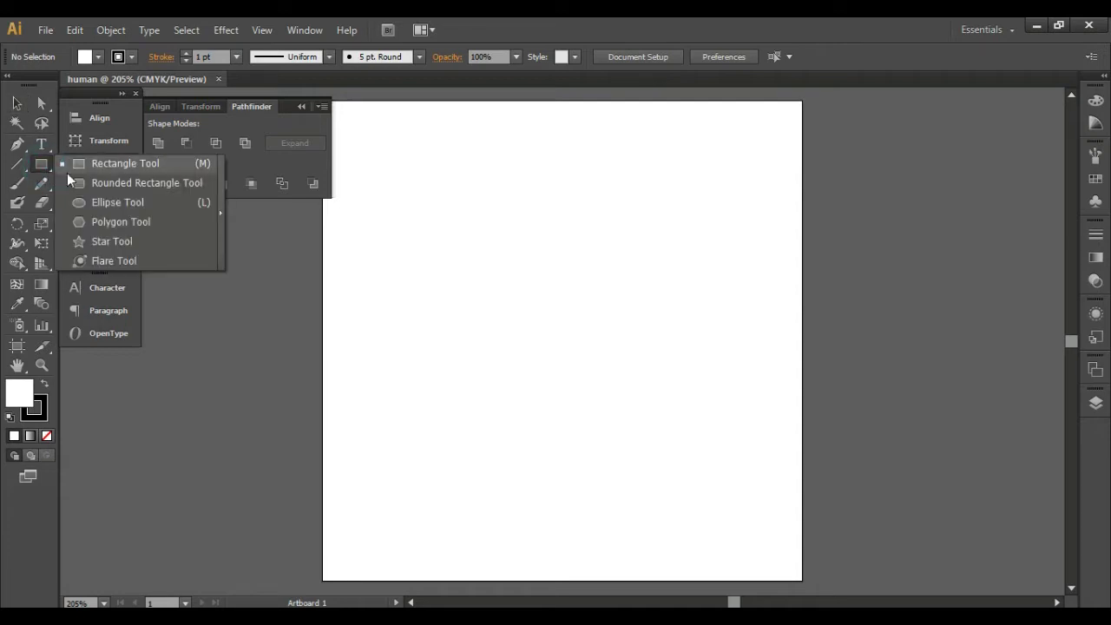
{"action": "left_click", "coordinate": [126, 201]}
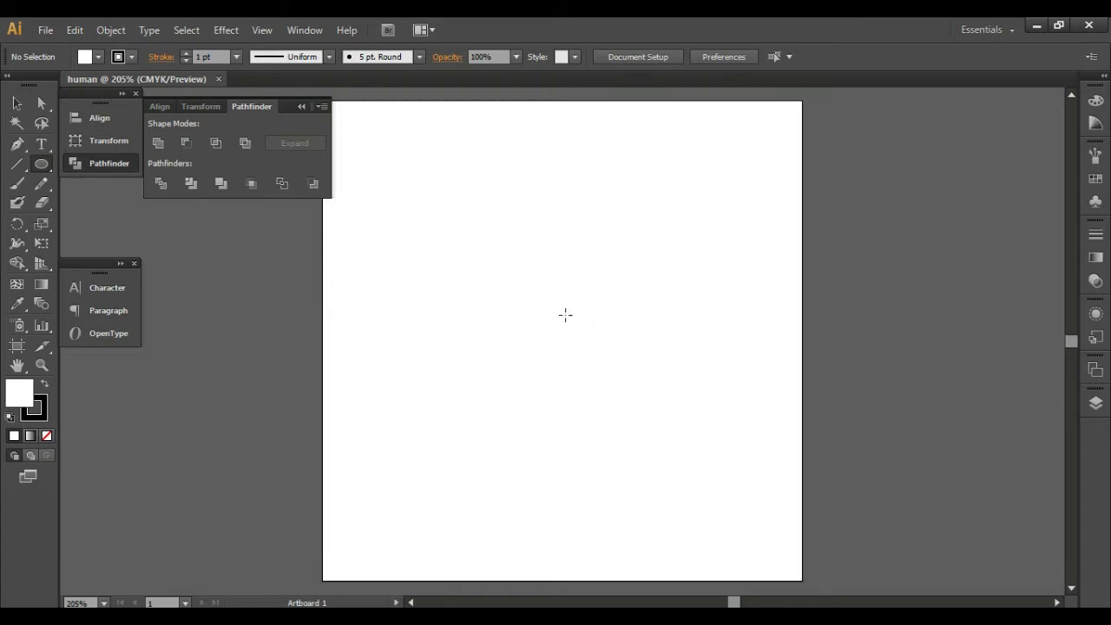
{"action": "left_click_drag", "start_coordinate": [558, 321], "coordinate": [601, 378]}
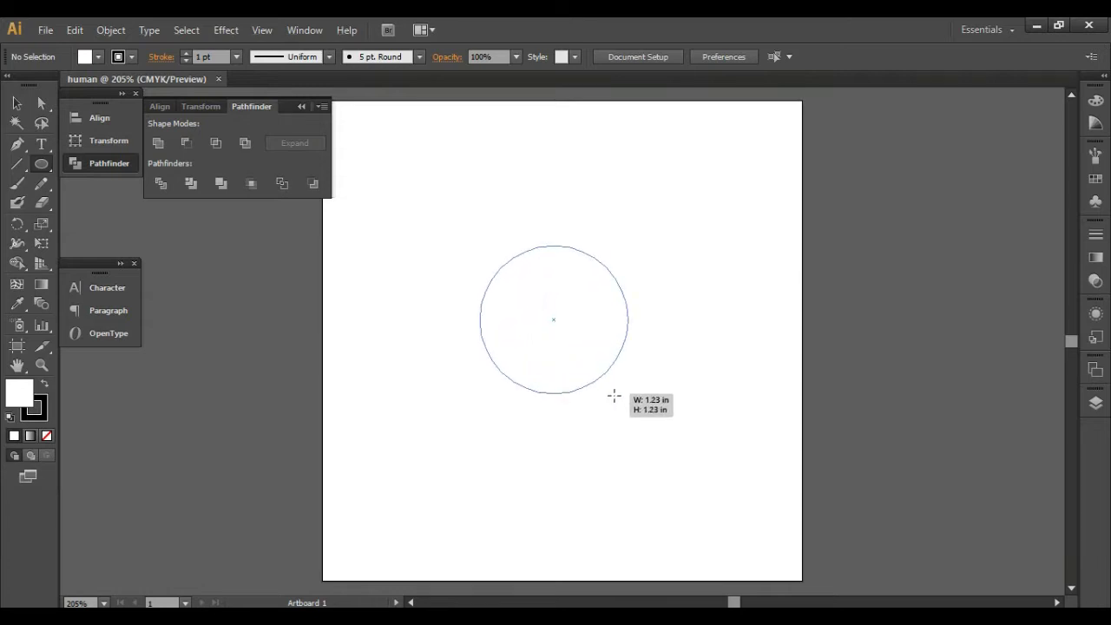
{"action": "left_click_drag", "start_coordinate": [600, 378], "coordinate": [637, 402]}
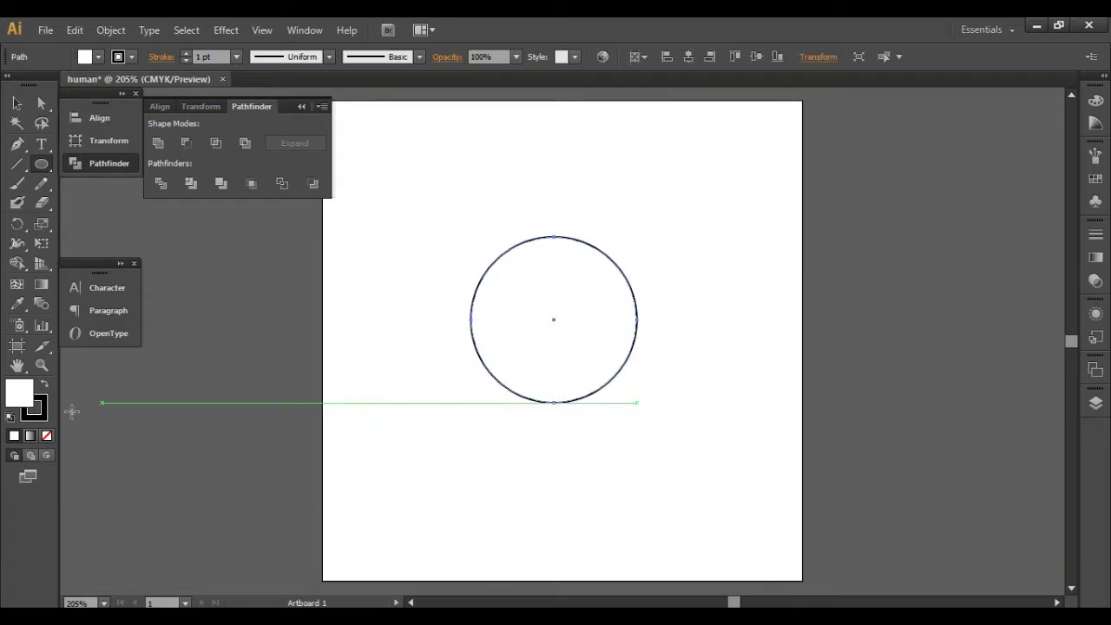
Step: Make the circle solid black with no outline by setting a 7 pt stroke and swapping fill and stroke
{"action": "left_click", "coordinate": [47, 435]}
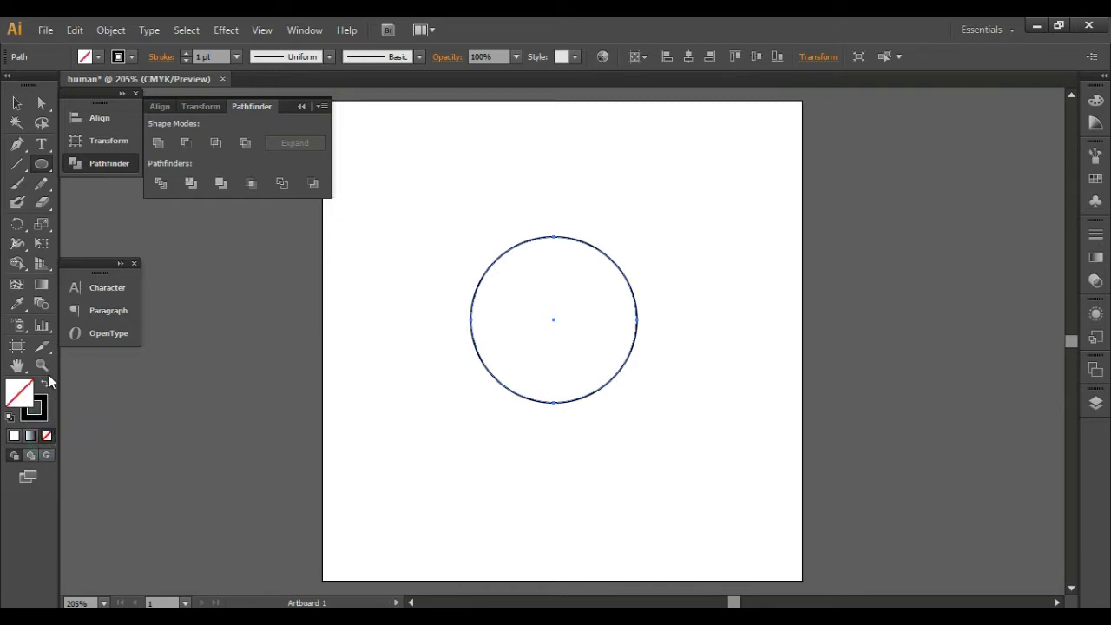
{"action": "left_click", "coordinate": [185, 53]}
{"action": "left_click", "coordinate": [186, 53]}
{"action": "left_click", "coordinate": [186, 53]}
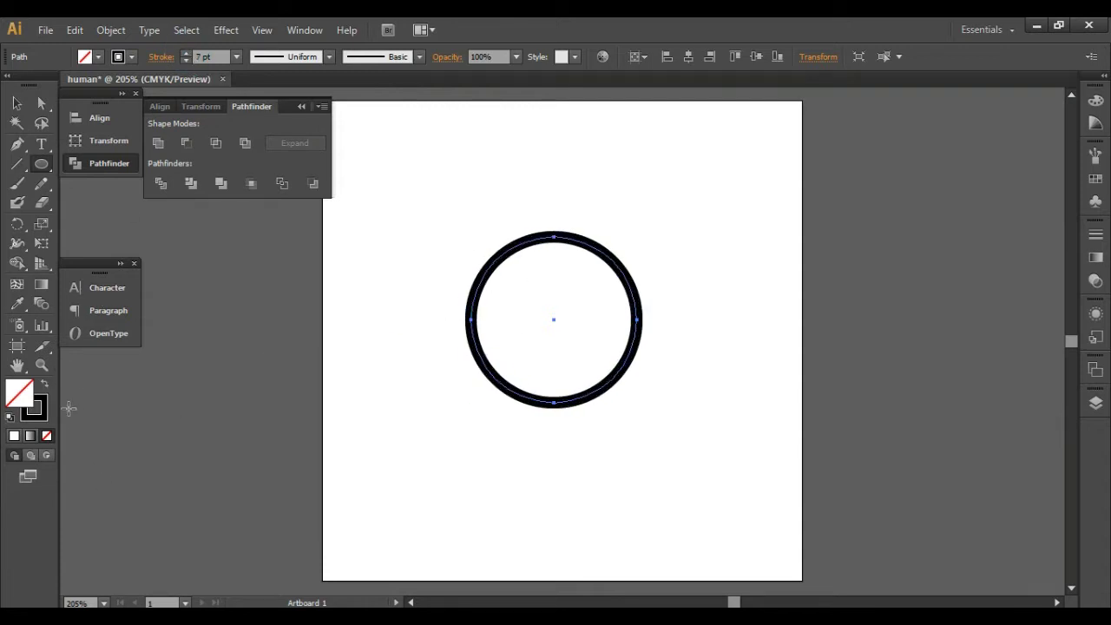
{"action": "left_click", "coordinate": [44, 384]}
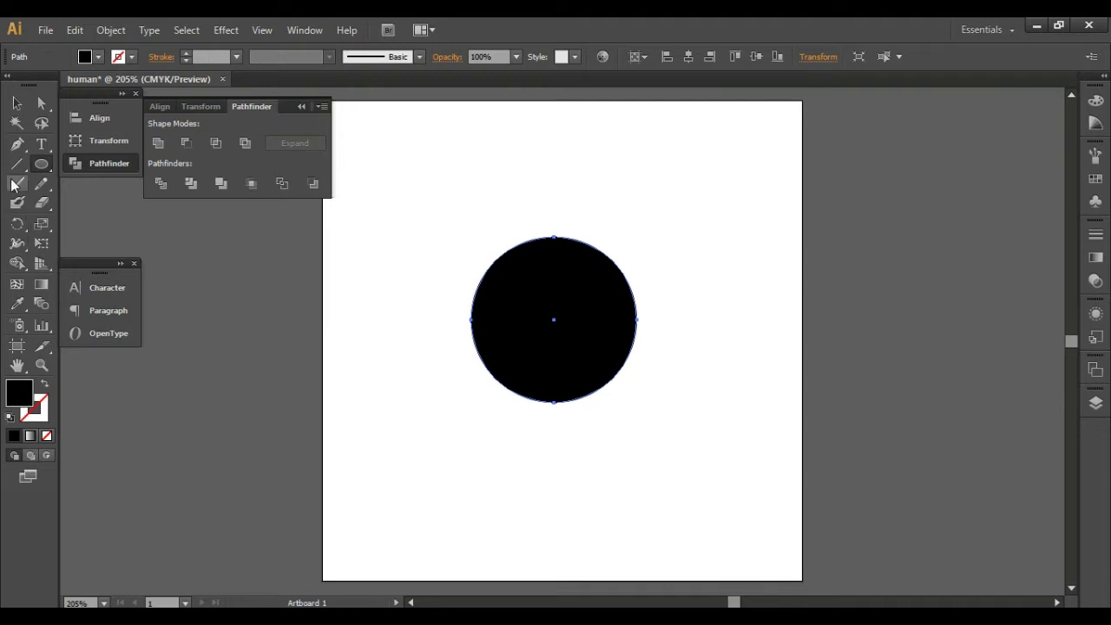
Step: Enlarge the black circle to about 2.06 in and keep it near the artboard centre
{"action": "left_click", "coordinate": [17, 102]}
{"action": "left_click_drag", "start_coordinate": [584, 333], "coordinate": [585, 325]}
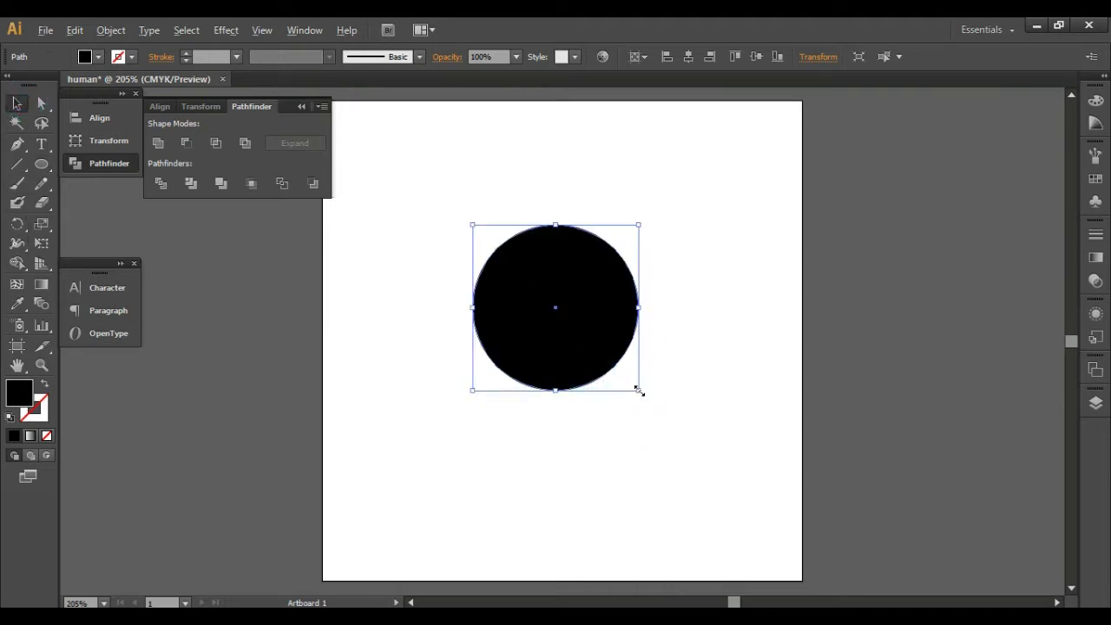
{"action": "left_click_drag", "start_coordinate": [639, 390], "coordinate": [664, 432]}
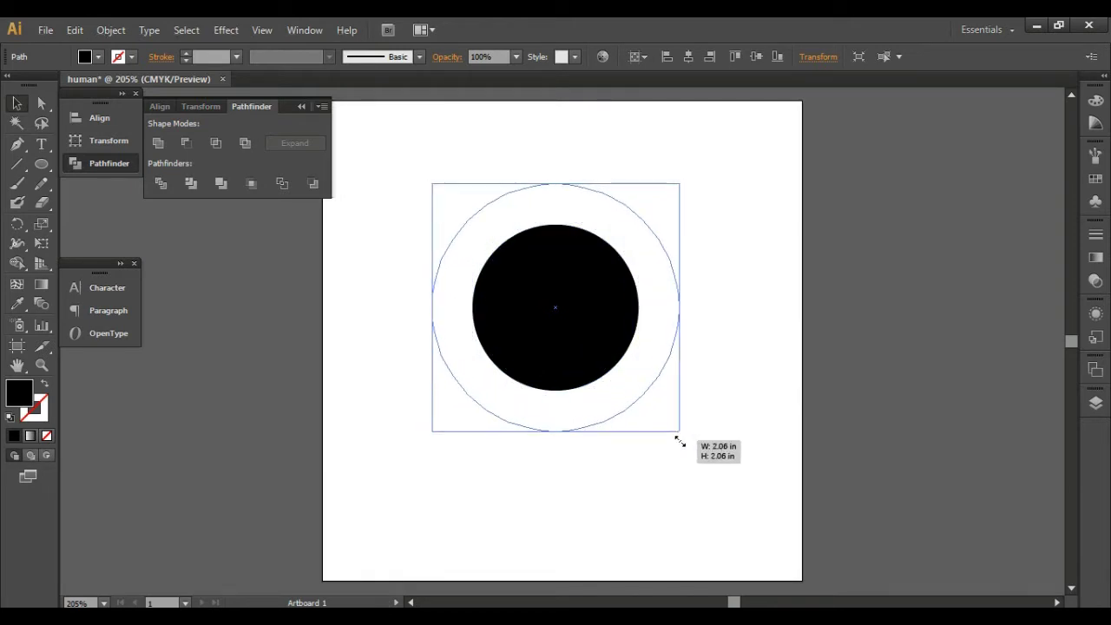
{"action": "left_click_drag", "start_coordinate": [664, 431], "coordinate": [670, 435]}
{"action": "left_click_drag", "start_coordinate": [587, 322], "coordinate": [598, 368]}
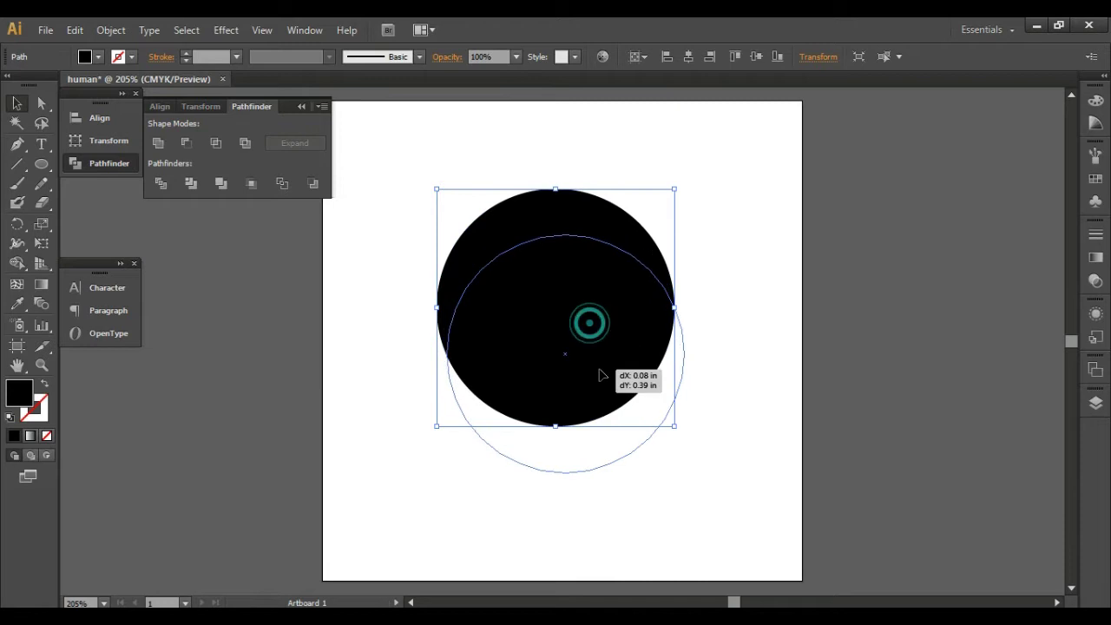
{"action": "left_click", "coordinate": [697, 359]}
{"action": "left_click_drag", "start_coordinate": [659, 400], "coordinate": [668, 380]}
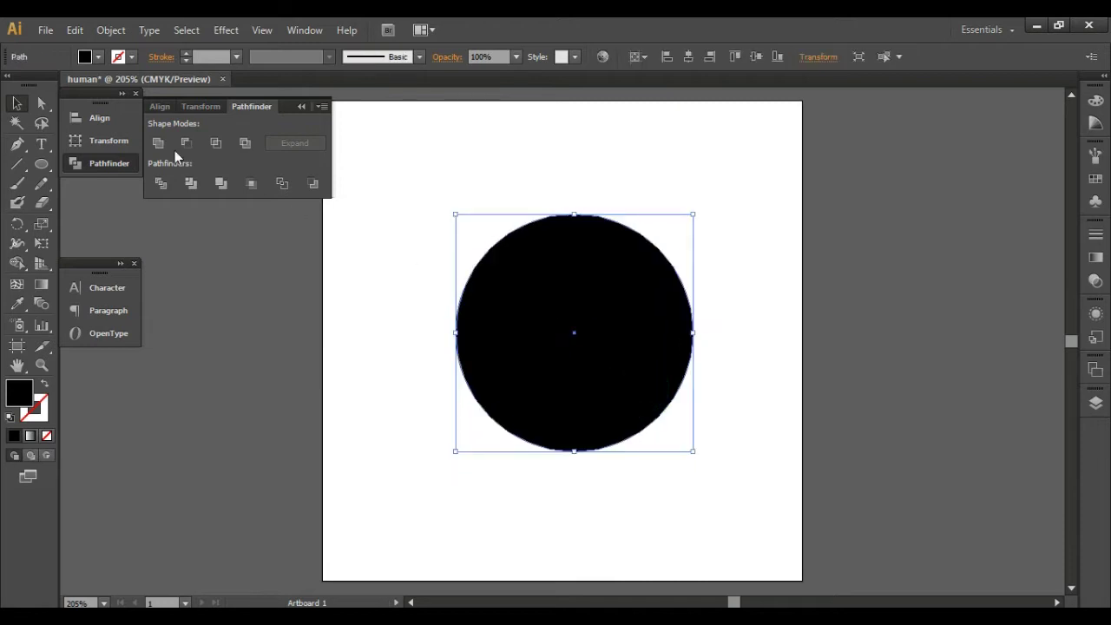
Step: Copy the circle and paste a copy in front, directly on top of the original
{"action": "left_click", "coordinate": [73, 31]}
{"action": "left_click", "coordinate": [106, 113]}
{"action": "left_click", "coordinate": [74, 30]}
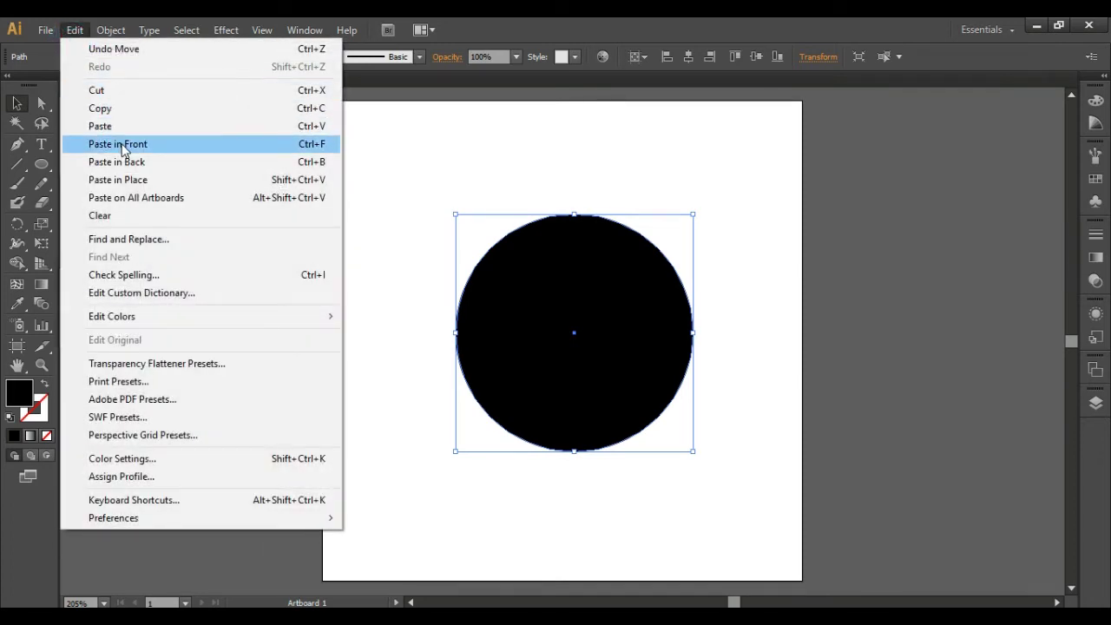
{"action": "left_click", "coordinate": [122, 149]}
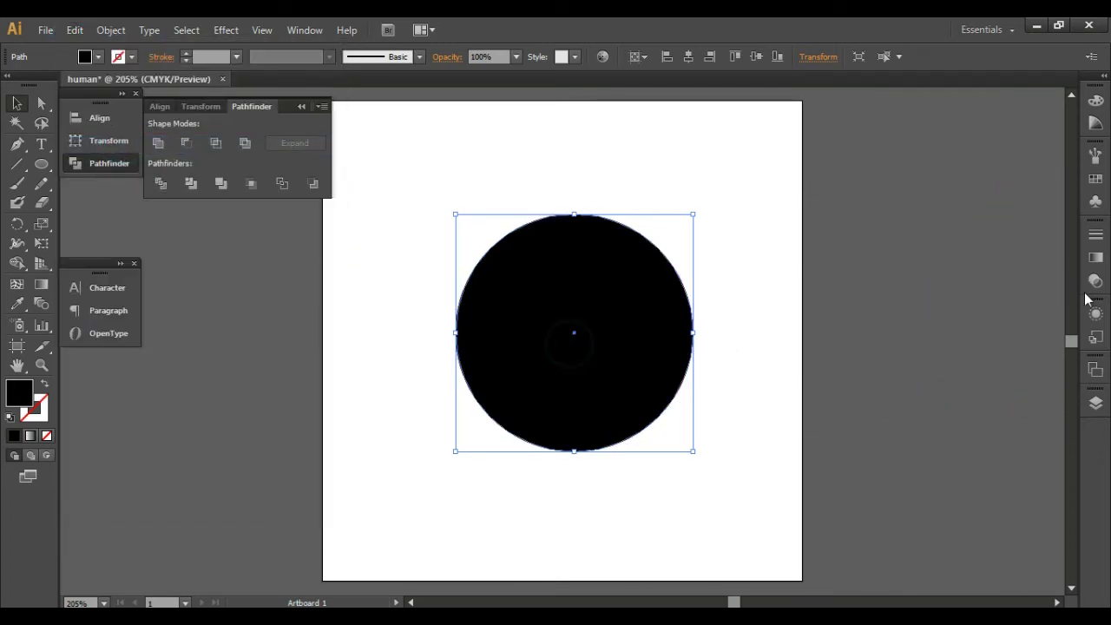
{"action": "left_click_drag", "start_coordinate": [604, 322], "coordinate": [827, 296]}
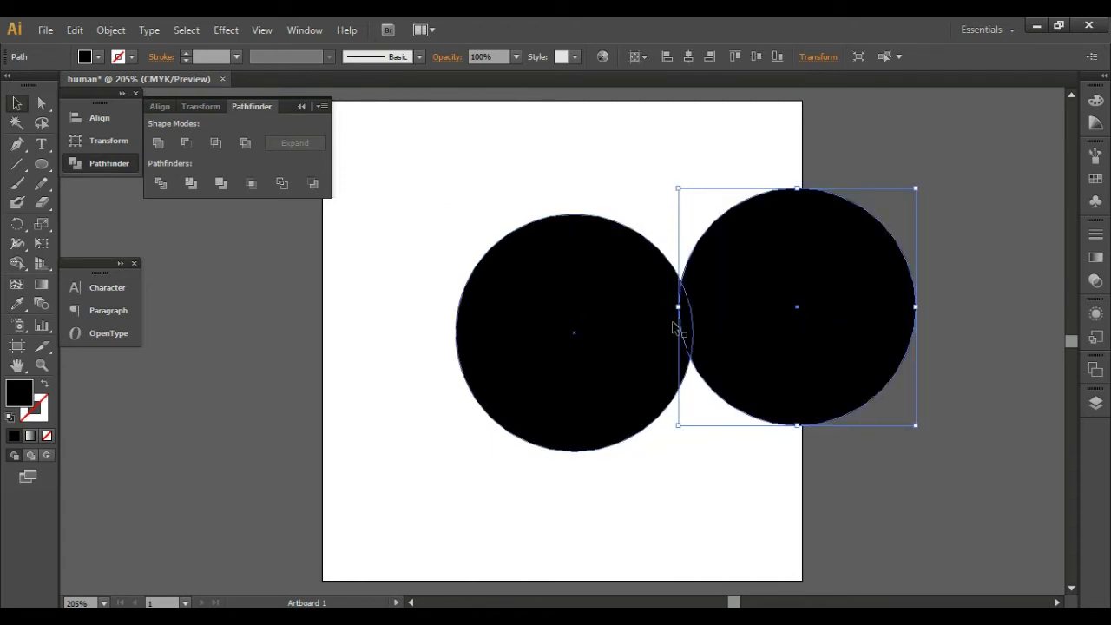
{"action": "left_click", "coordinate": [656, 366], "text": "shift"}
{"action": "key", "text": "ctrl+z"}
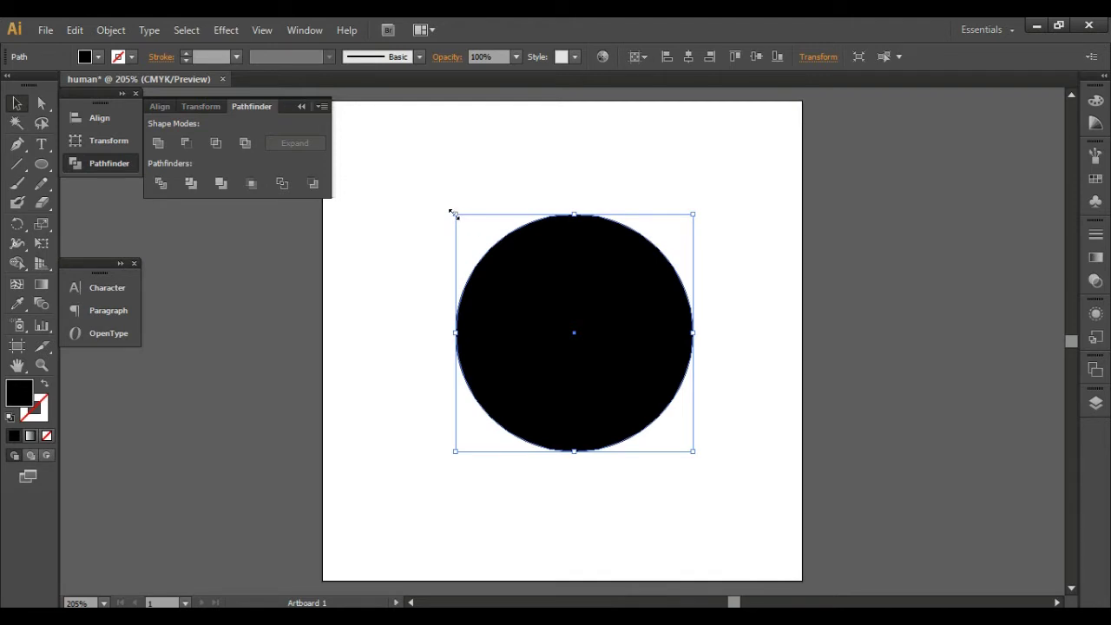
Step: Shrink the copy to about 1.76 in from its top-left corner and rotate both circles about 21.8°
{"action": "left_click_drag", "start_coordinate": [452, 213], "coordinate": [477, 236]}
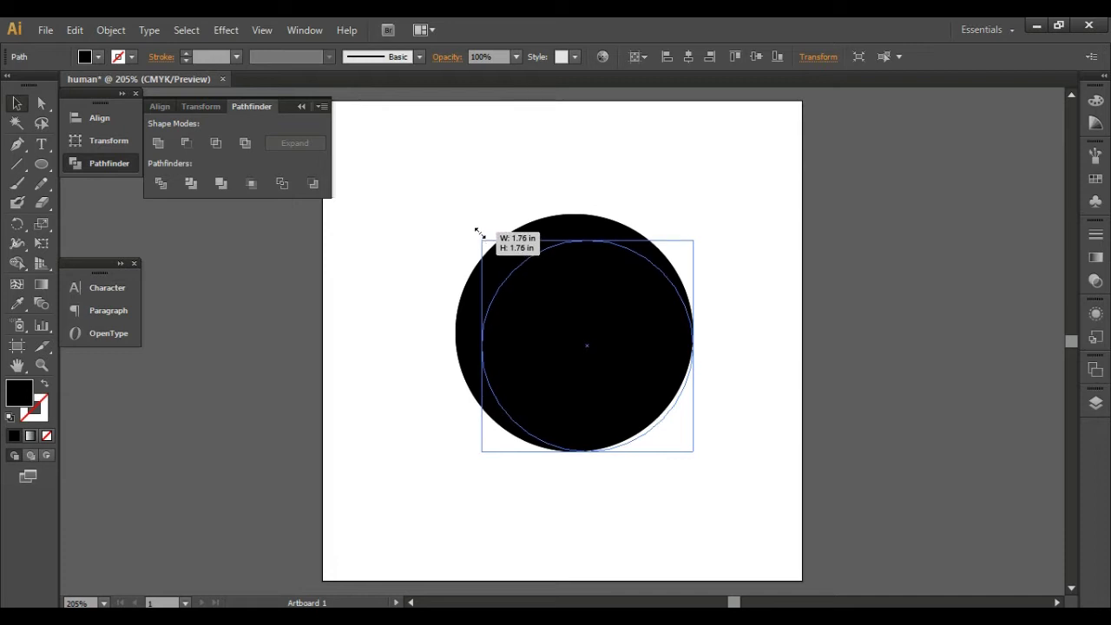
{"action": "left_click_drag", "start_coordinate": [477, 236], "coordinate": [479, 239]}
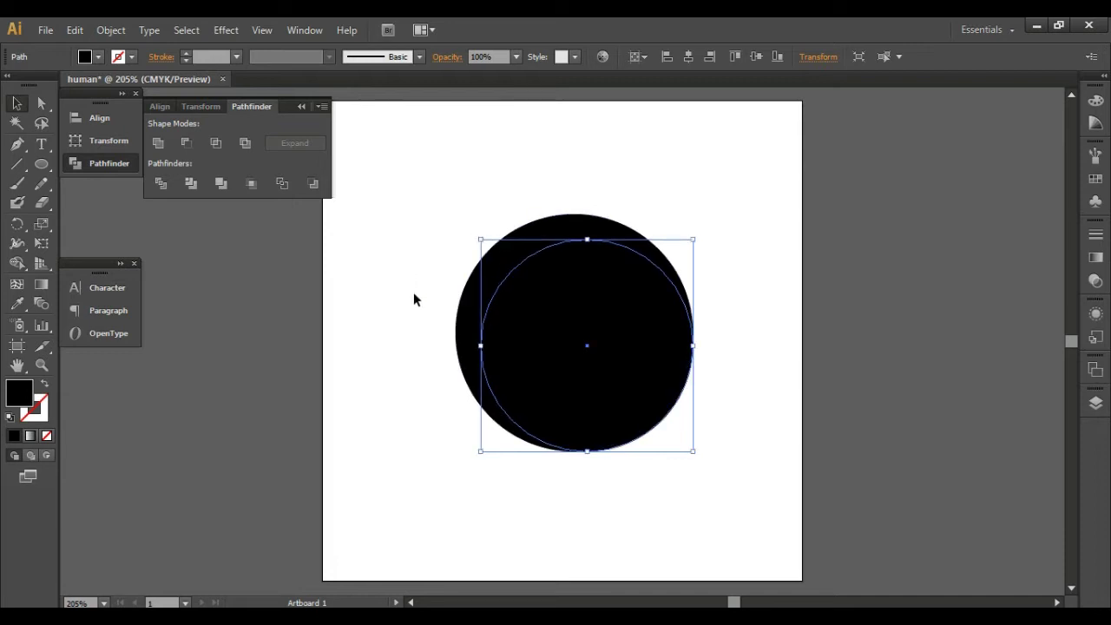
{"action": "left_click_drag", "start_coordinate": [411, 184], "coordinate": [751, 404]}
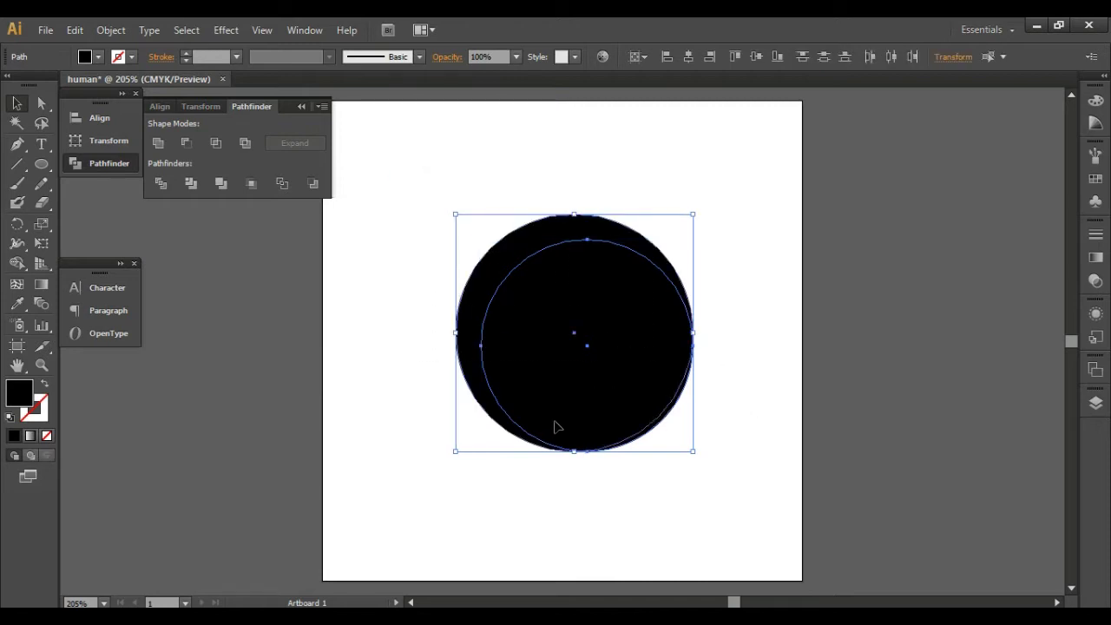
{"action": "left_click_drag", "start_coordinate": [576, 459], "coordinate": [640, 438]}
Step: Resize the inner circle to about 1.79 in, then select both overlapping circles
{"action": "left_click", "coordinate": [720, 460]}
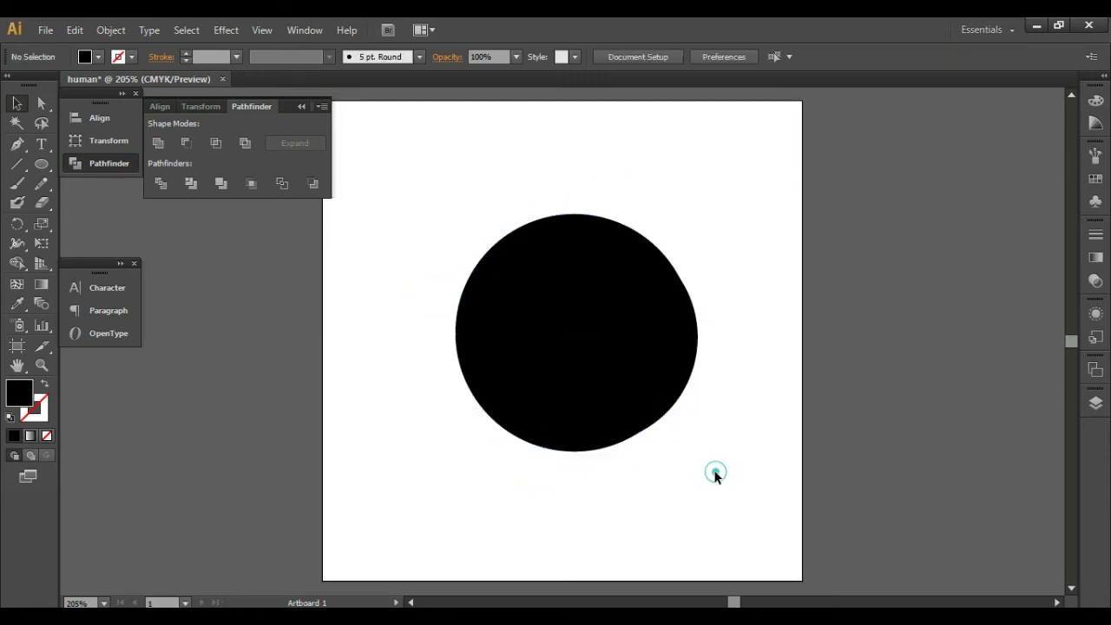
{"action": "left_click", "coordinate": [610, 349]}
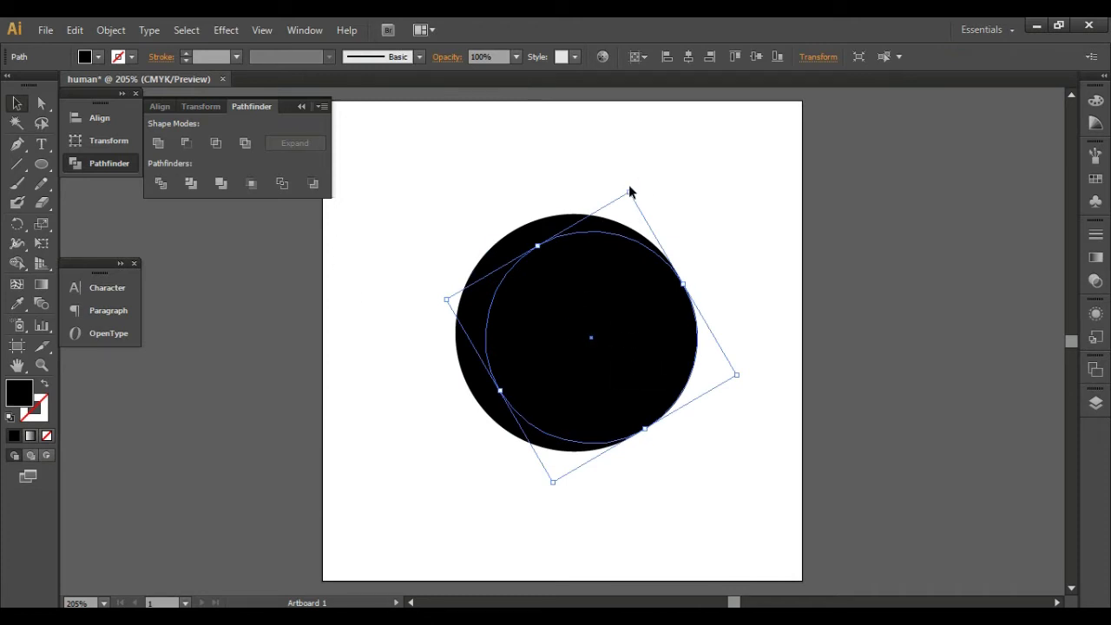
{"action": "left_click_drag", "start_coordinate": [629, 191], "coordinate": [631, 185]}
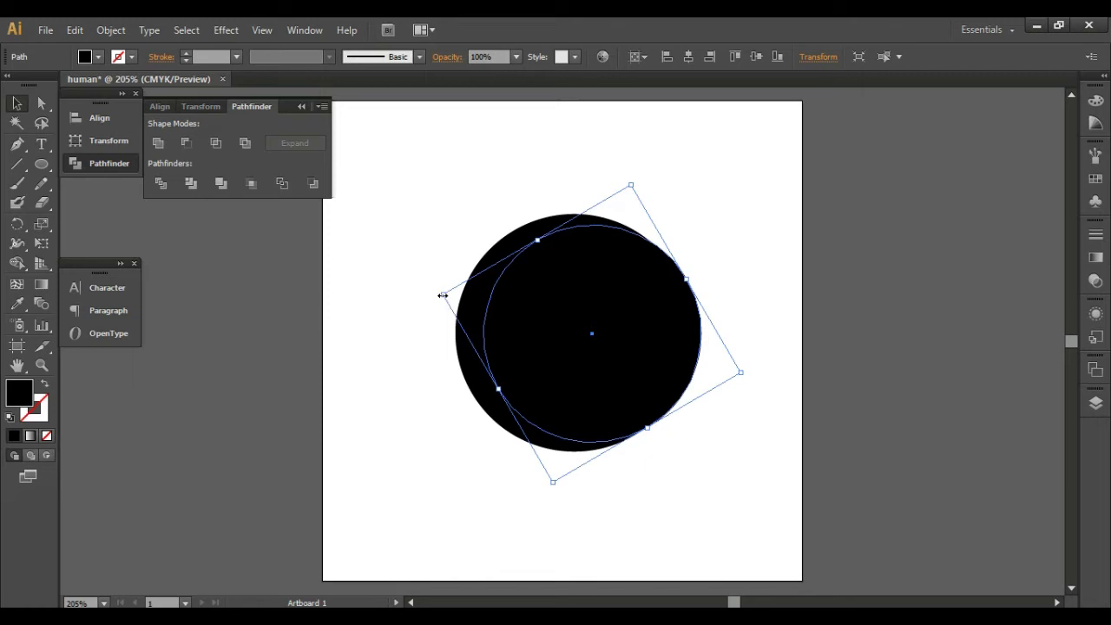
{"action": "left_click_drag", "start_coordinate": [443, 295], "coordinate": [446, 295]}
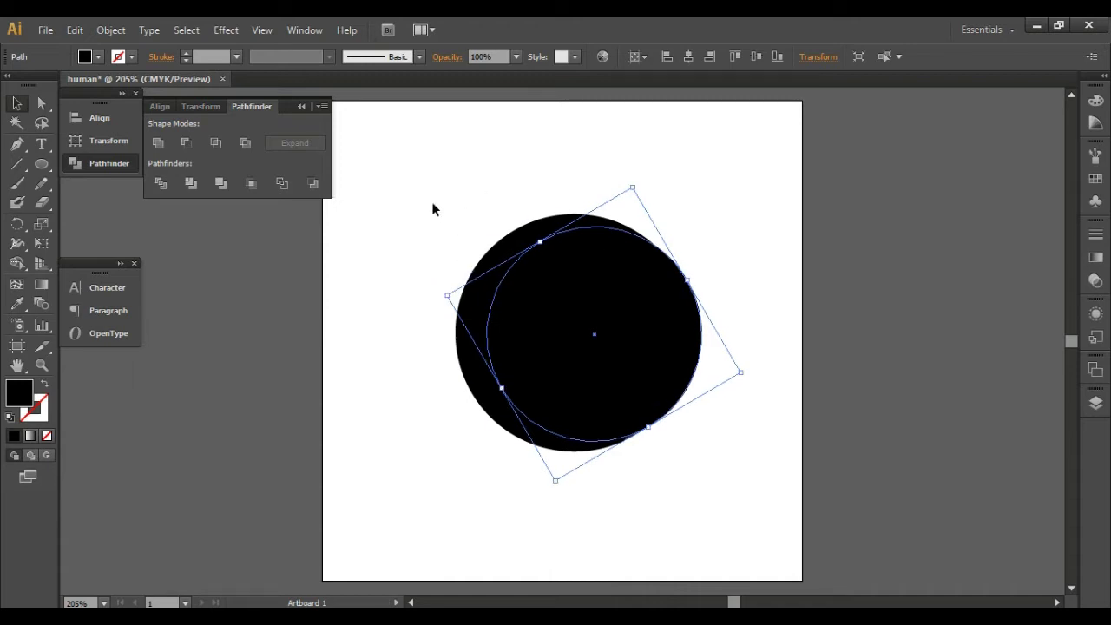
{"action": "left_click_drag", "start_coordinate": [431, 202], "coordinate": [689, 327]}
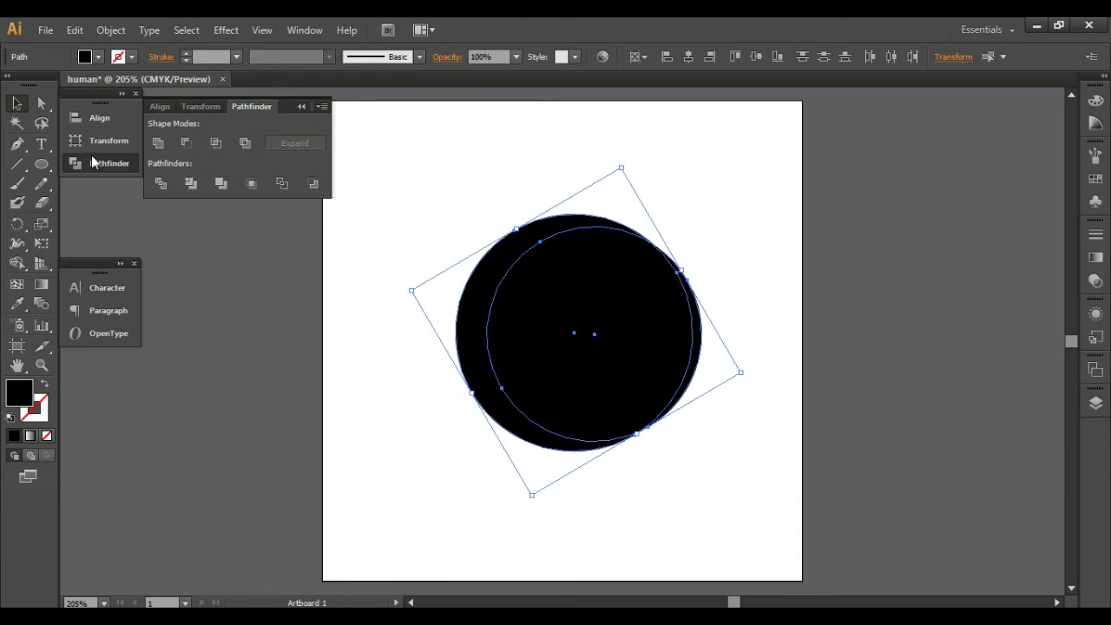
Step: Subtract the front circle with Pathfinder Minus Front and tilt the crescent slightly clockwise
{"action": "left_click", "coordinate": [184, 141]}
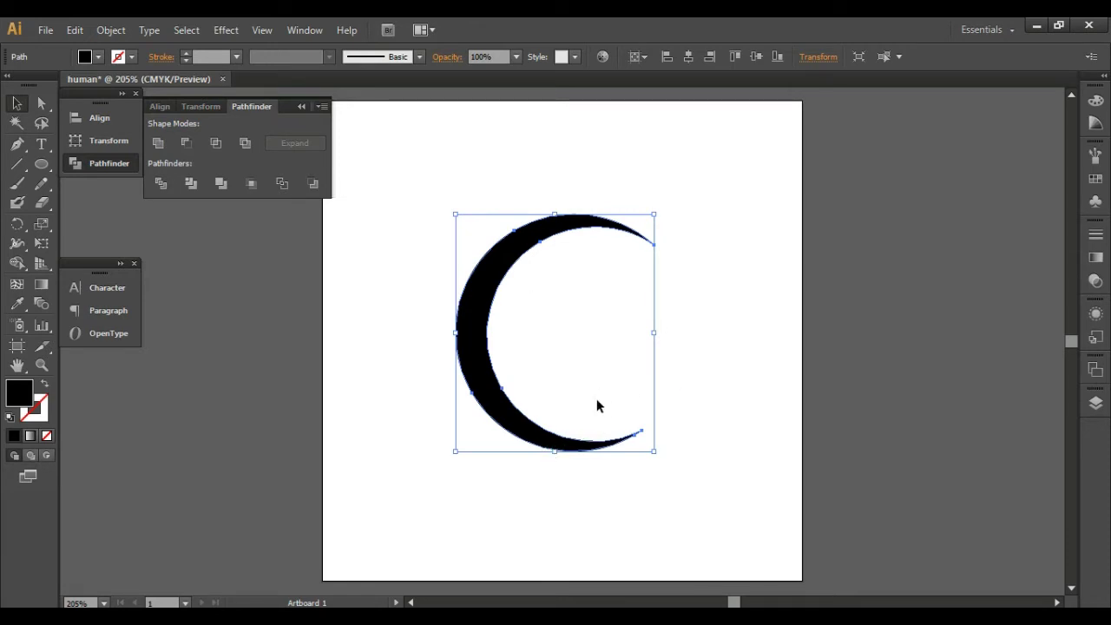
{"action": "mouse_move", "coordinate": [550, 458]}
{"action": "left_mouse_down"}
{"action": "mouse_move", "coordinate": [614, 454]}
{"action": "mouse_move", "coordinate": [571, 447]}
{"action": "left_mouse_up"}
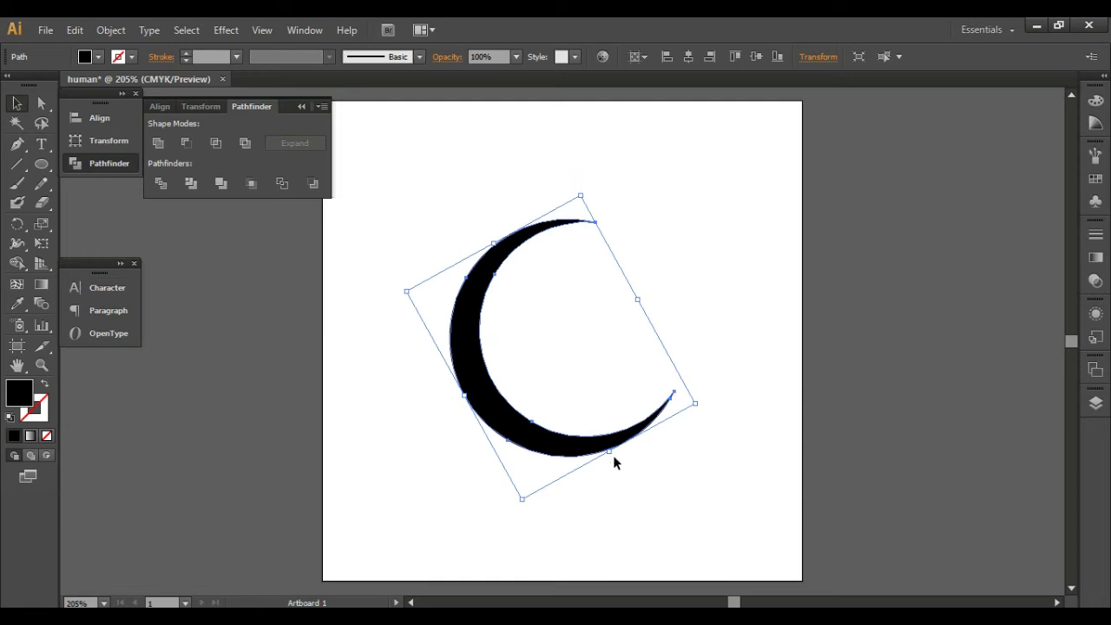
{"action": "left_click", "coordinate": [613, 454]}
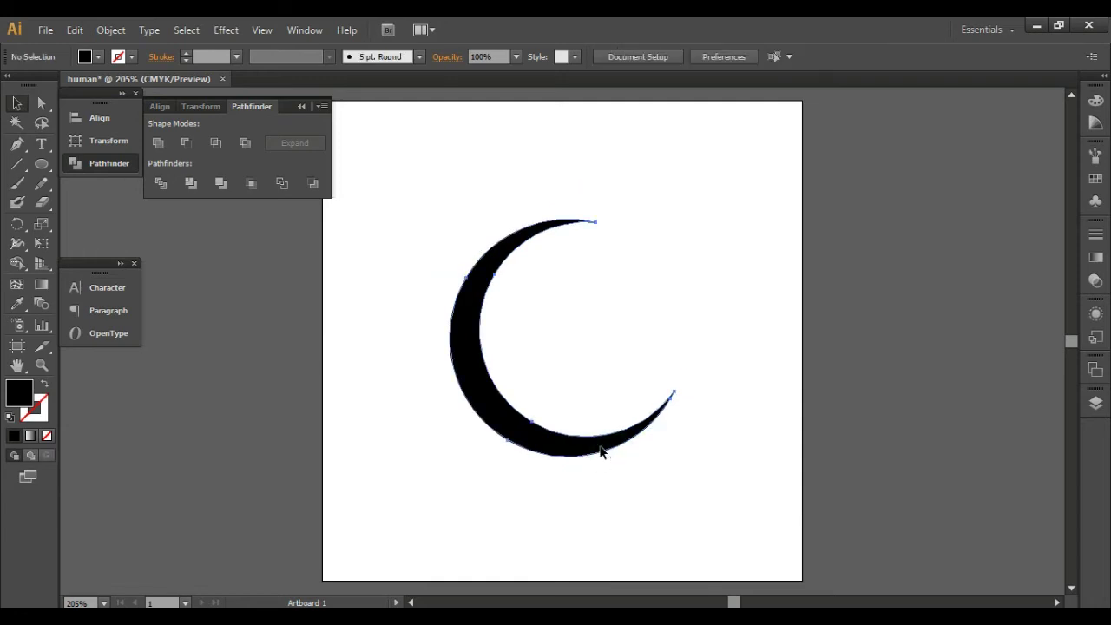
{"action": "left_click", "coordinate": [601, 446]}
{"action": "left_click_drag", "start_coordinate": [618, 453], "coordinate": [599, 456]}
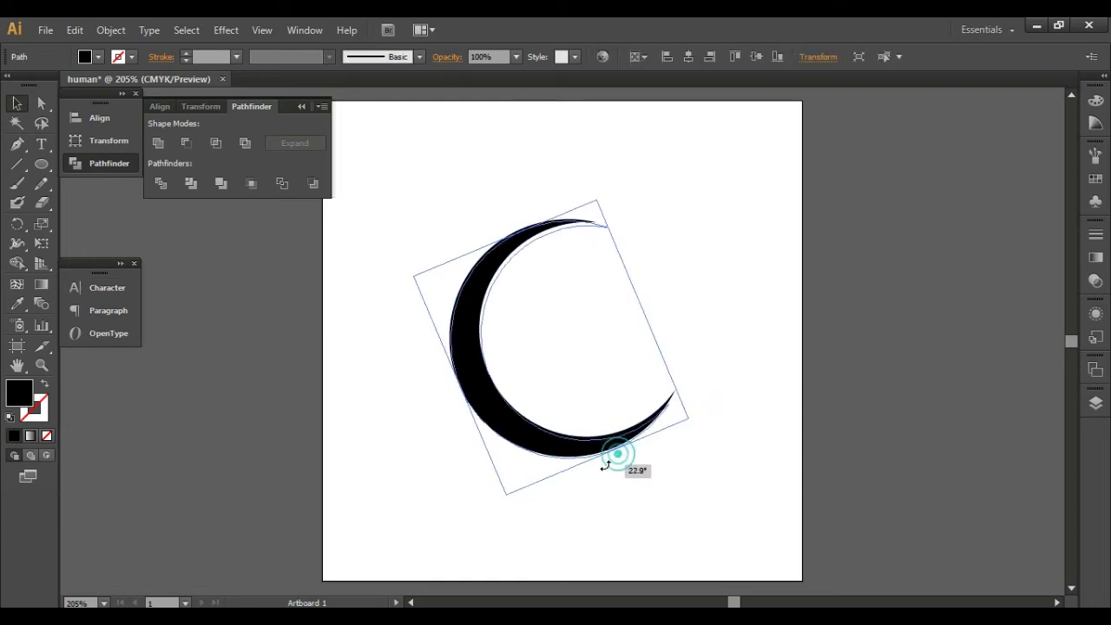
{"action": "left_click", "coordinate": [255, 330]}
{"action": "left_click", "coordinate": [17, 144]}
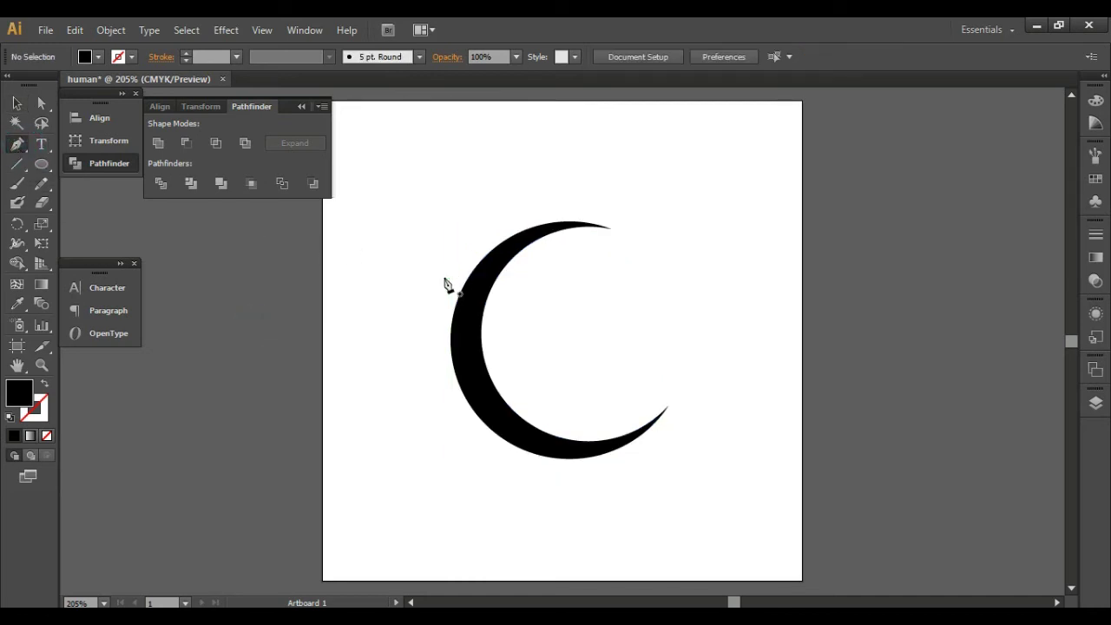
Step: Draw a pointed, curved wing shape at the crescent's upper left with the Pen tool
{"action": "mouse_move", "coordinate": [450, 279]}
{"action": "left_mouse_down"}
{"action": "mouse_move", "coordinate": [379, 232]}
{"action": "mouse_move", "coordinate": [355, 245]}
{"action": "mouse_move", "coordinate": [279, 248]}
{"action": "left_mouse_up"}
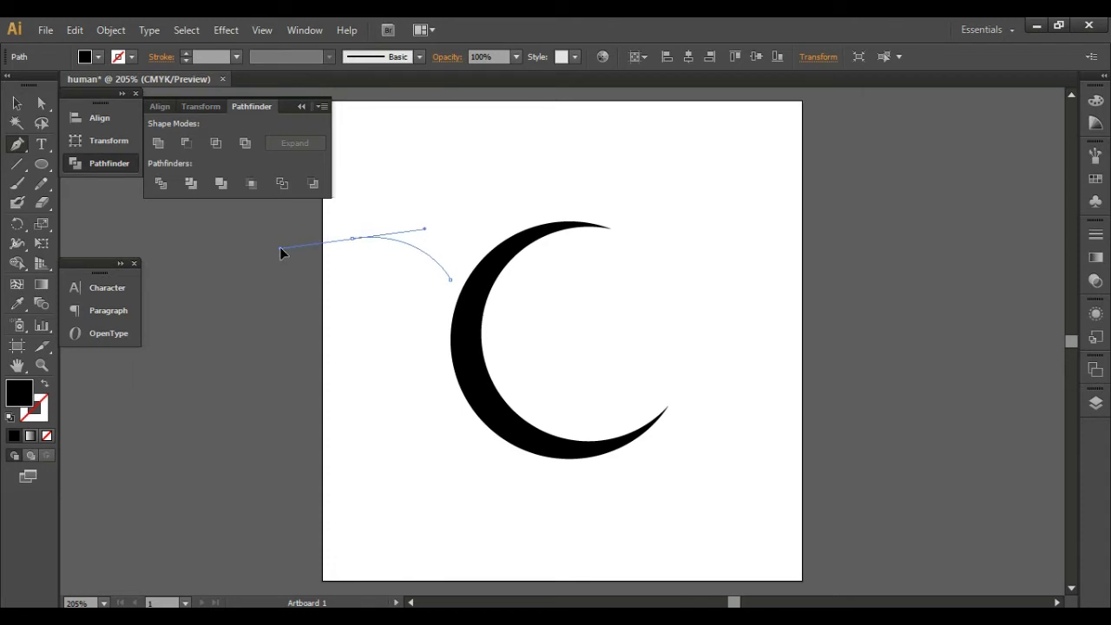
{"action": "left_click", "coordinate": [353, 239]}
{"action": "mouse_move", "coordinate": [355, 245]}
{"action": "left_mouse_down"}
{"action": "mouse_move", "coordinate": [487, 239]}
{"action": "mouse_move", "coordinate": [550, 273]}
{"action": "left_mouse_up"}
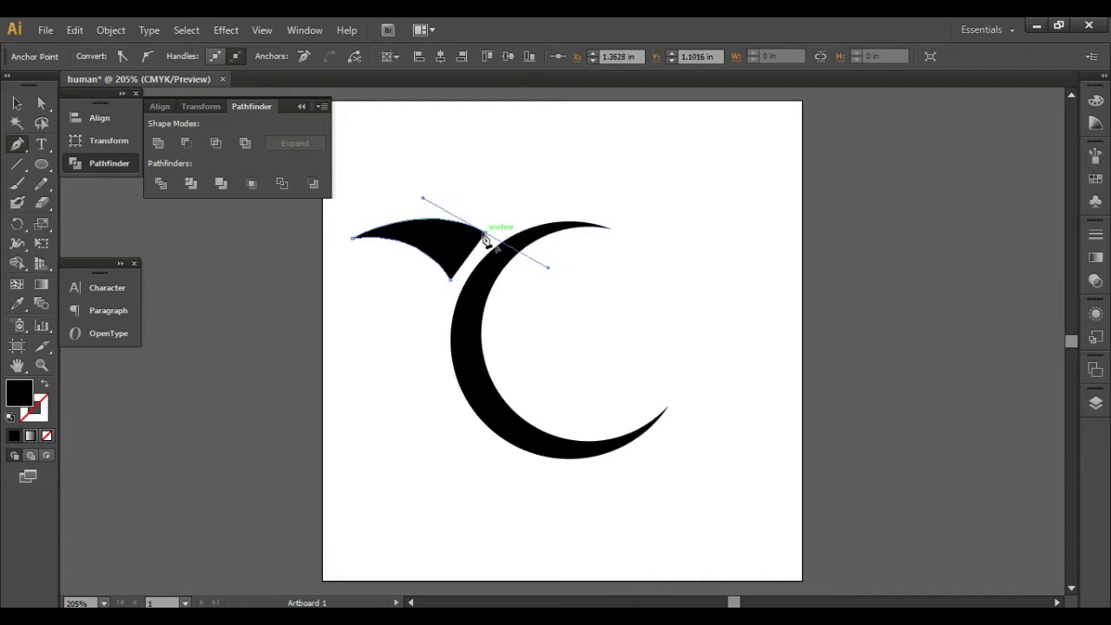
{"action": "left_click", "coordinate": [484, 233]}
Step: Select the wing and crescent together and move them slightly right
{"action": "left_click", "coordinate": [16, 103]}
{"action": "left_click", "coordinate": [491, 181]}
{"action": "left_click_drag", "start_coordinate": [400, 169], "coordinate": [580, 347]}
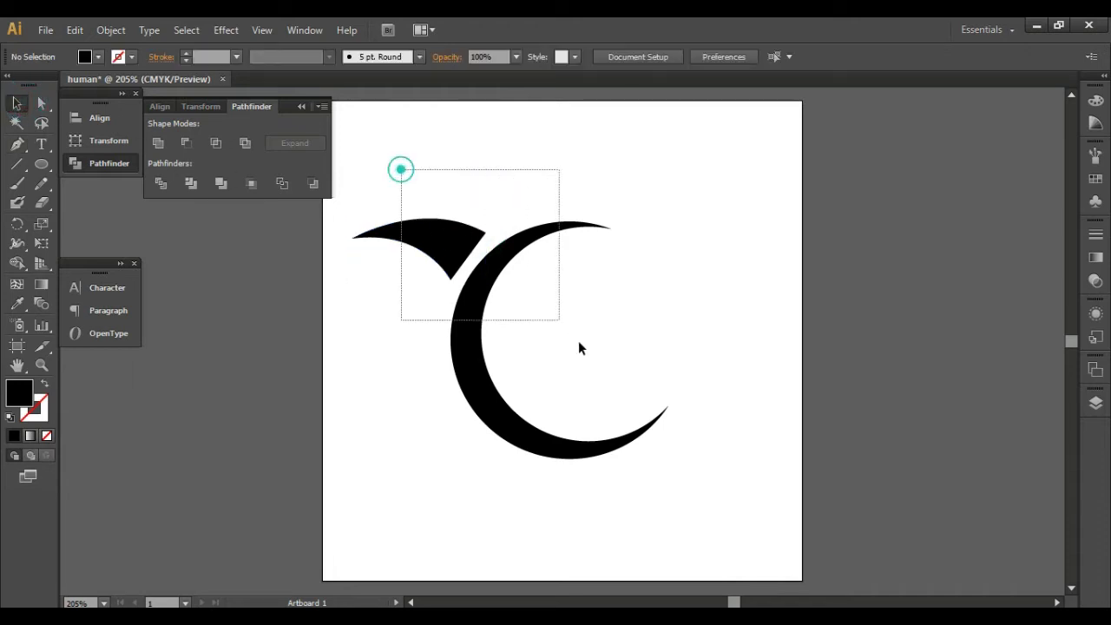
{"action": "left_click_drag", "start_coordinate": [473, 295], "coordinate": [508, 296]}
{"action": "left_click", "coordinate": [580, 313]}
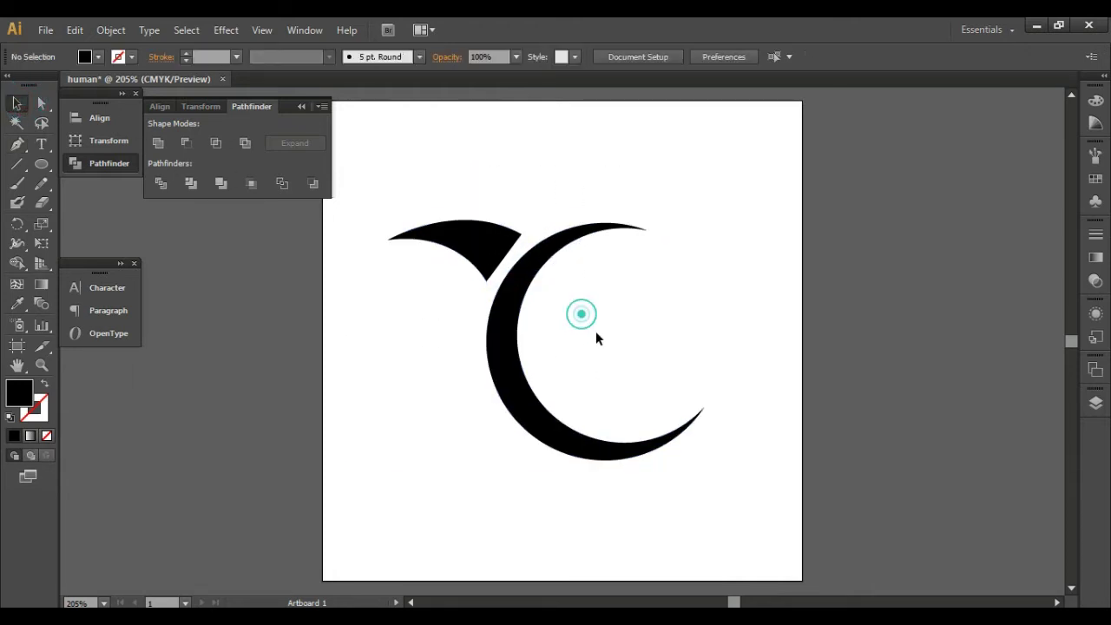
{"action": "left_click", "coordinate": [517, 314]}
{"action": "left_click_drag", "start_coordinate": [452, 168], "coordinate": [633, 339]}
{"action": "left_click", "coordinate": [633, 56]}
{"action": "left_click", "coordinate": [648, 79]}
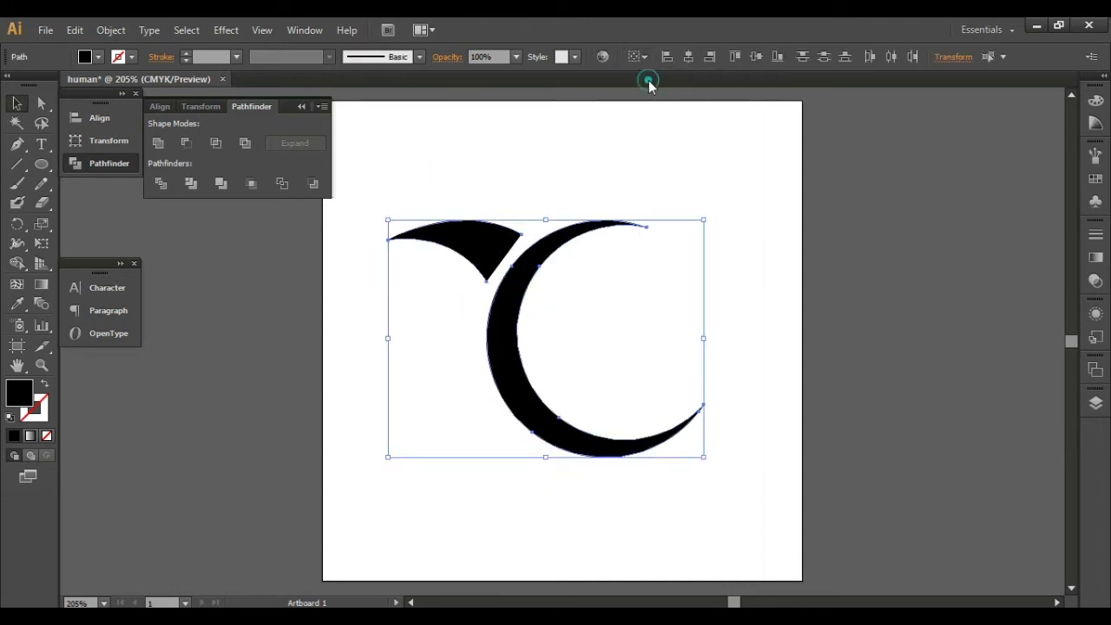
{"action": "left_click", "coordinate": [734, 57]}
{"action": "left_click", "coordinate": [600, 272]}
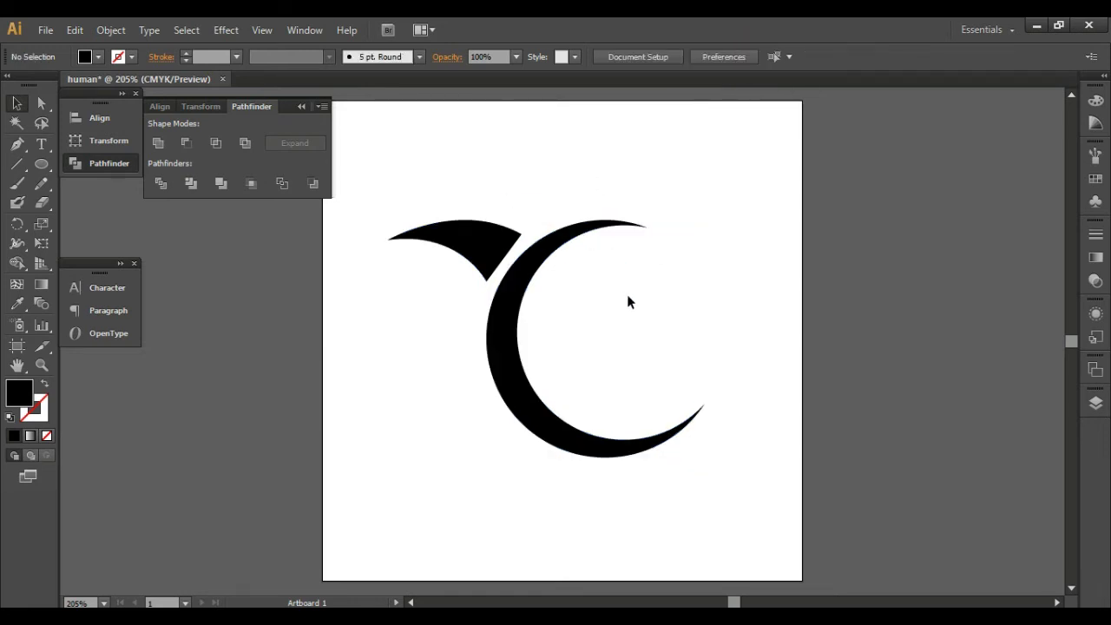
{"action": "left_click", "coordinate": [518, 279]}
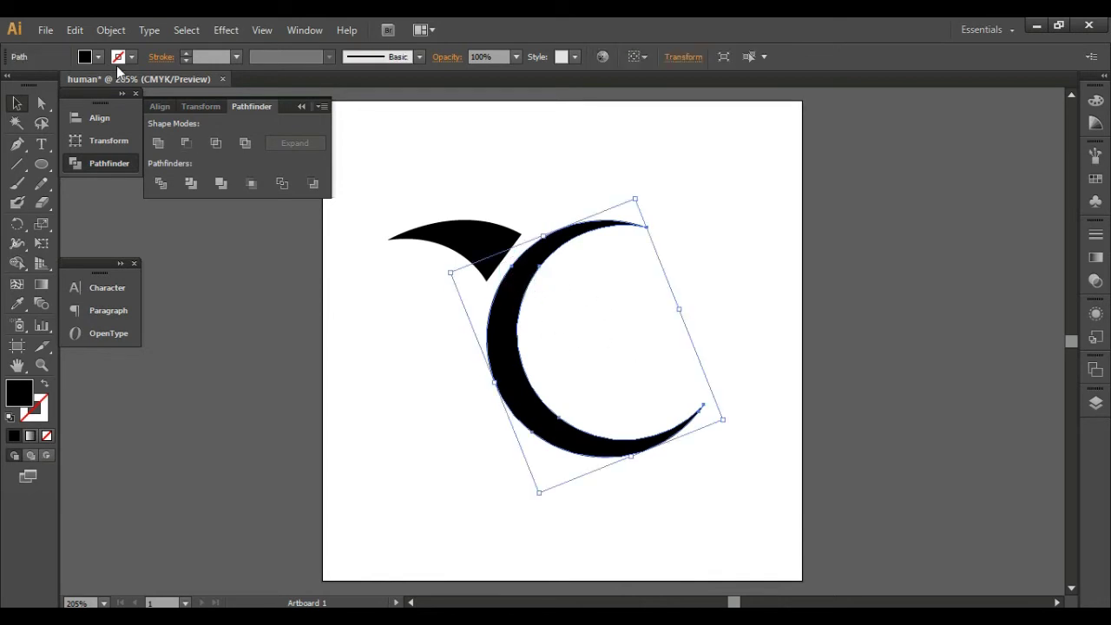
Step: Copy the crescent and lock the original with Object > Lock > Selection
{"action": "left_click", "coordinate": [75, 29]}
{"action": "left_click", "coordinate": [101, 108]}
{"action": "left_click", "coordinate": [75, 29]}
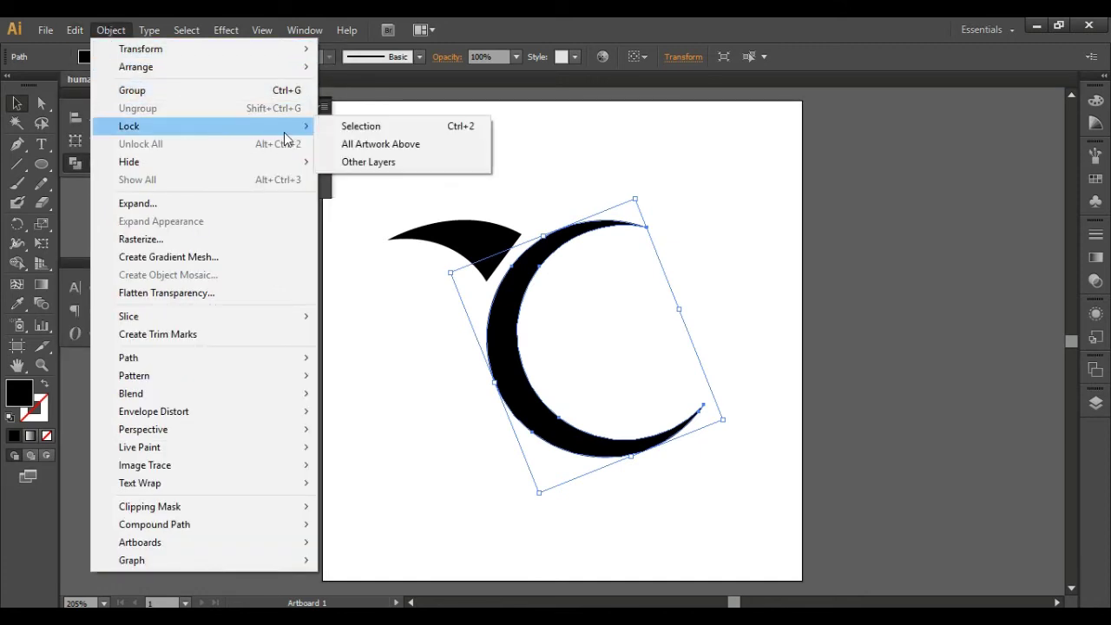
{"action": "left_click", "coordinate": [379, 127]}
{"action": "left_click", "coordinate": [552, 241]}
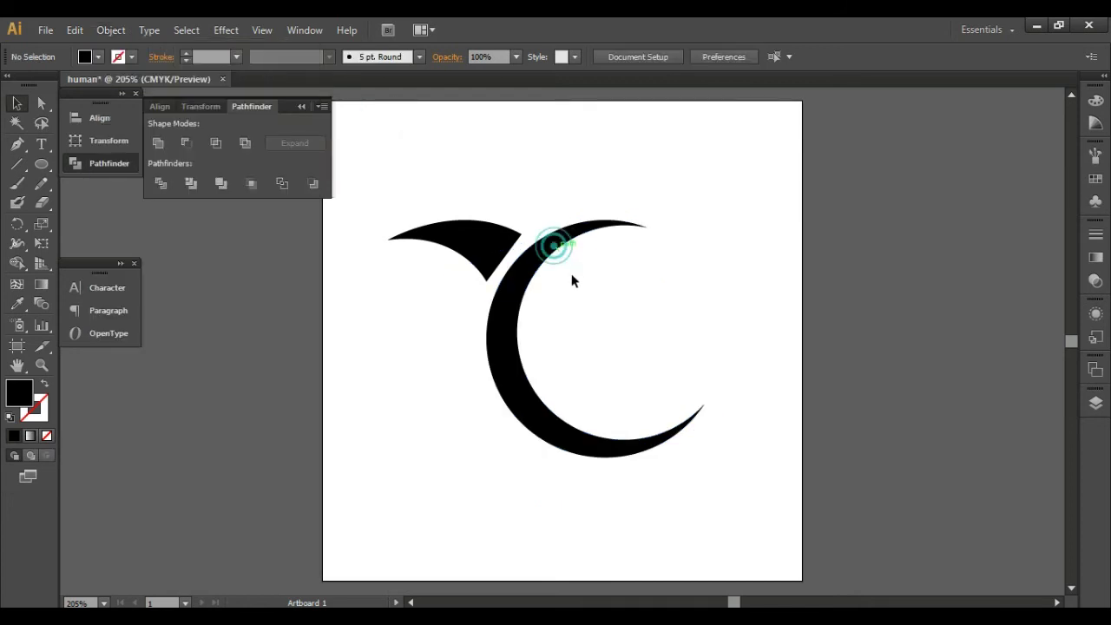
{"action": "left_click", "coordinate": [75, 31]}
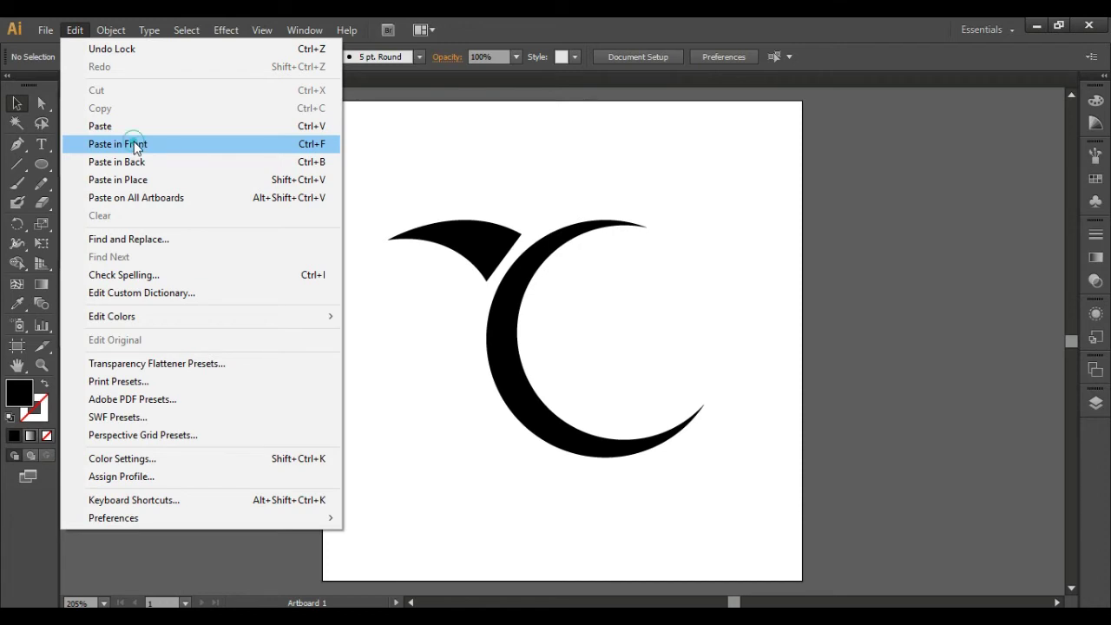
Step: Paste the crescent copy in front with no fill and a 22 pt white stroke
{"action": "left_click", "coordinate": [135, 145]}
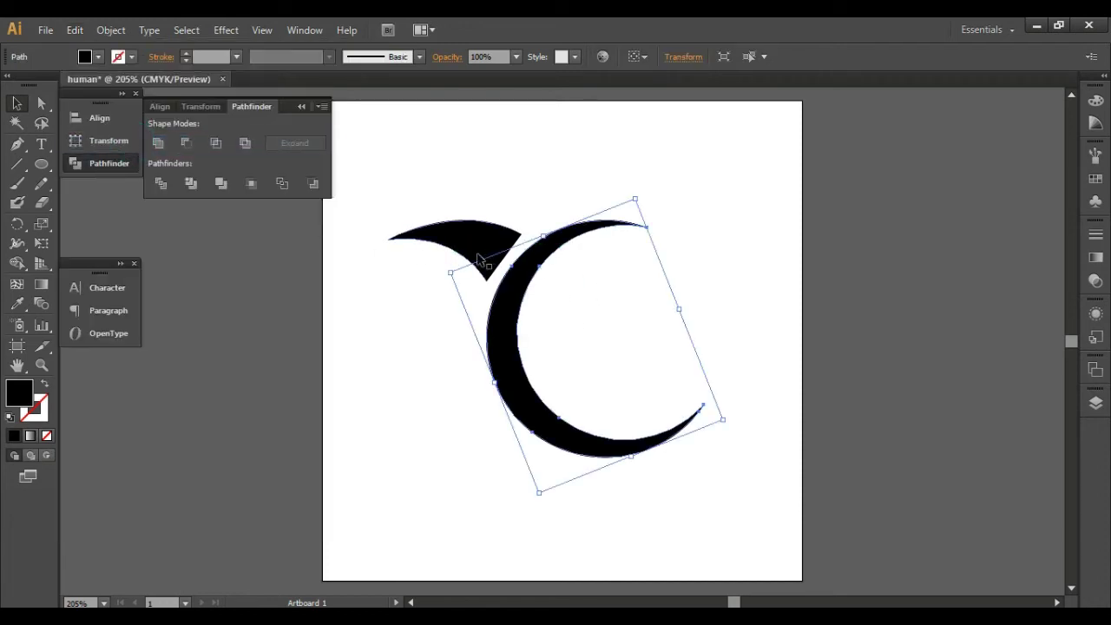
{"action": "left_click", "coordinate": [1095, 178]}
{"action": "left_click", "coordinate": [916, 163]}
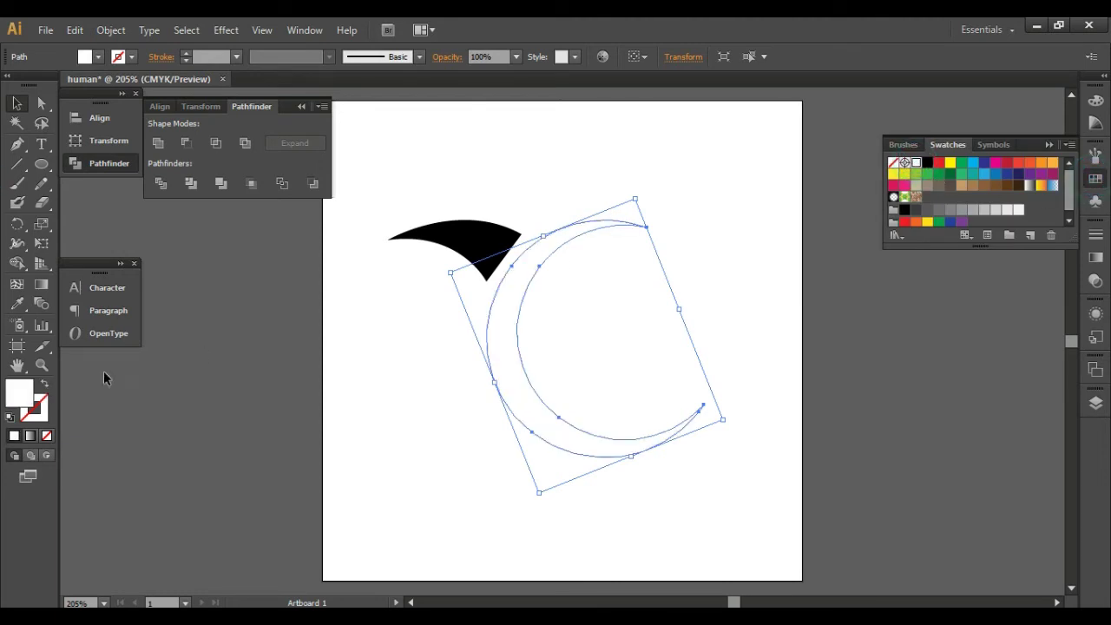
{"action": "left_click", "coordinate": [45, 384]}
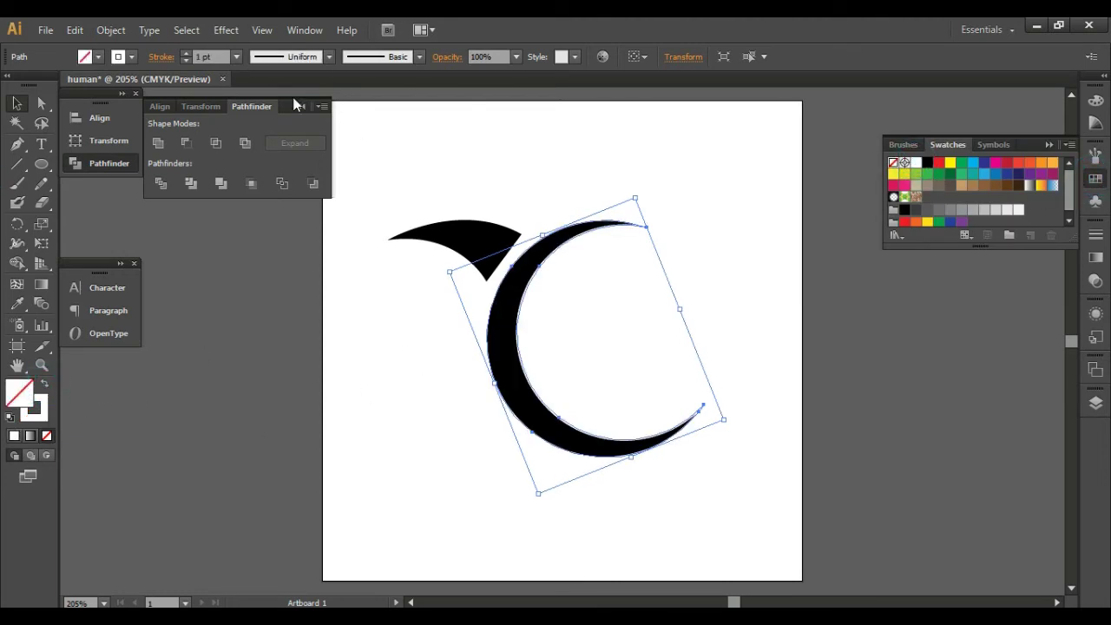
{"action": "left_click", "coordinate": [186, 53]}
{"action": "left_click", "coordinate": [187, 54]}
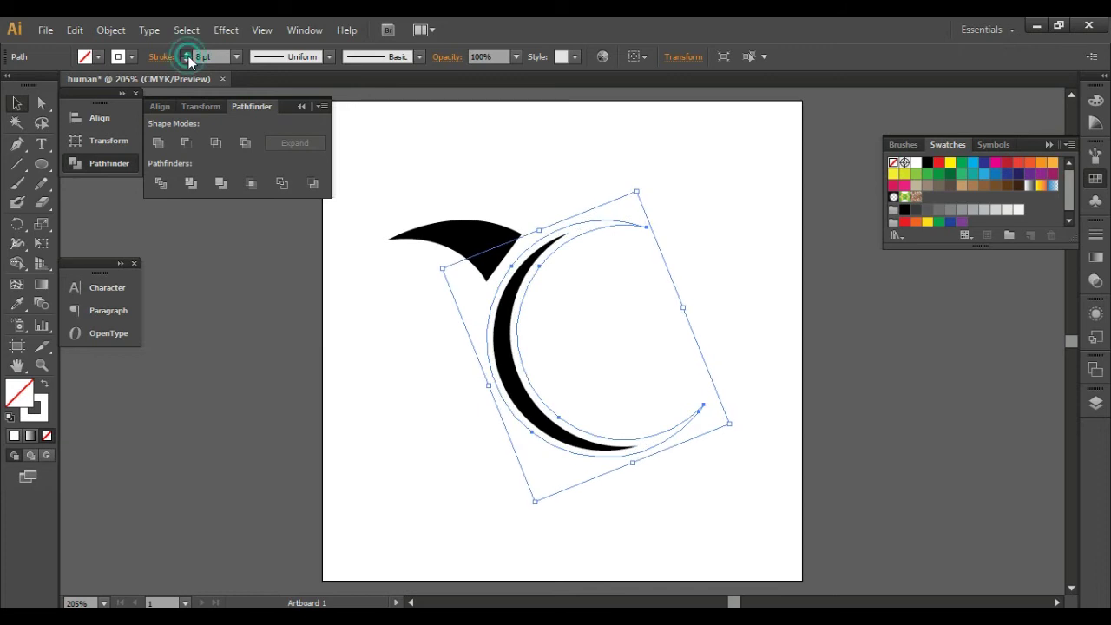
{"action": "left_click", "coordinate": [188, 53]}
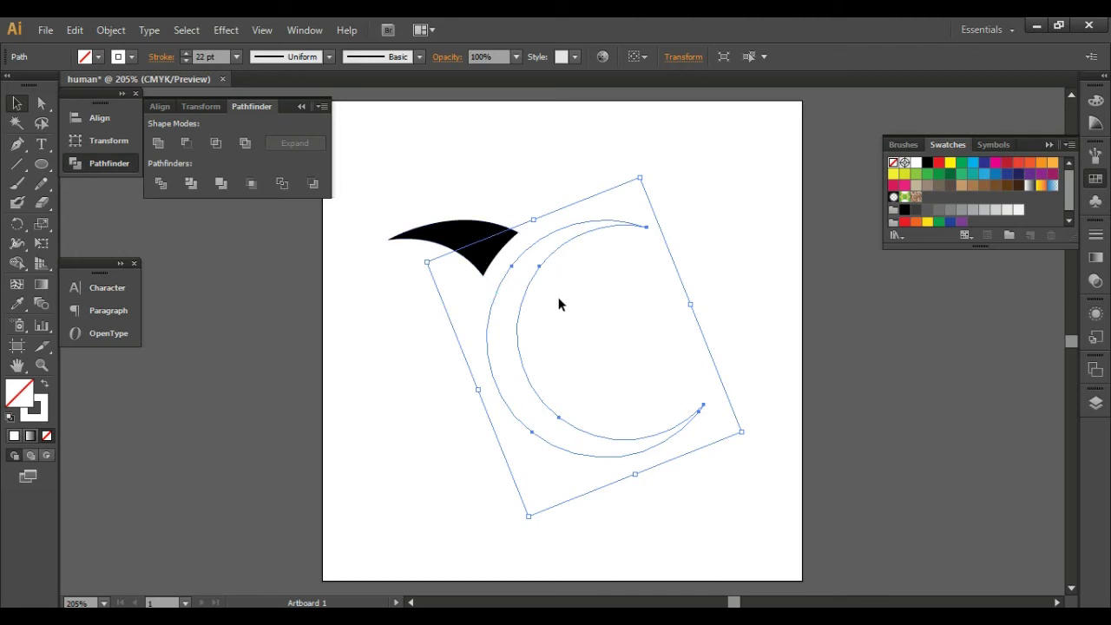
{"action": "left_click", "coordinate": [114, 30]}
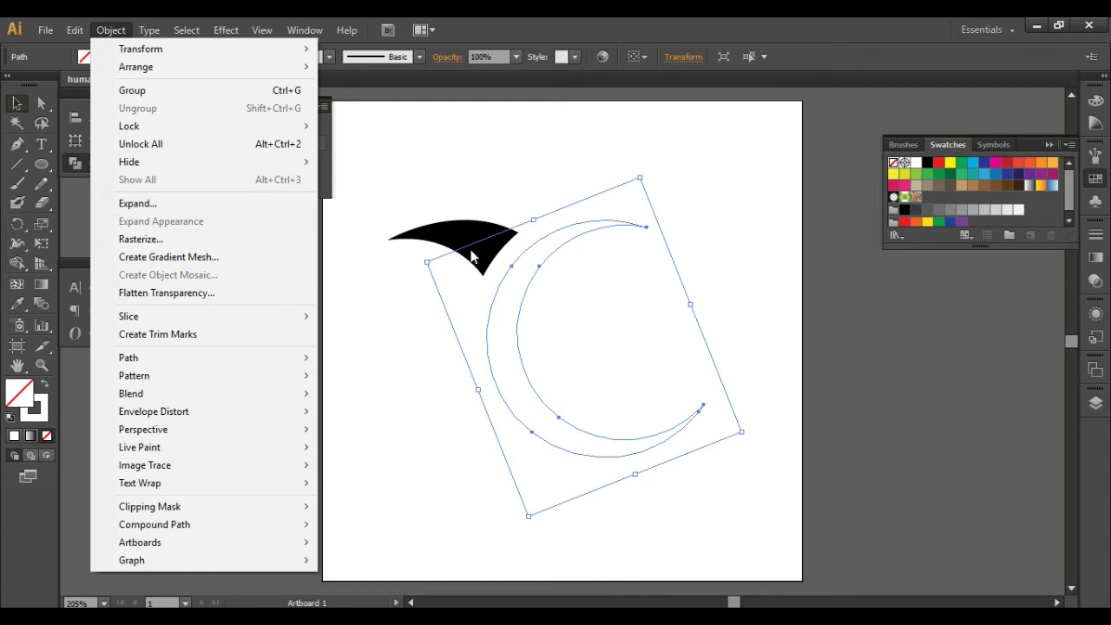
Step: Expand the white outline and subtract it from the wing, leaving a white gap
{"action": "left_click", "coordinate": [149, 203]}
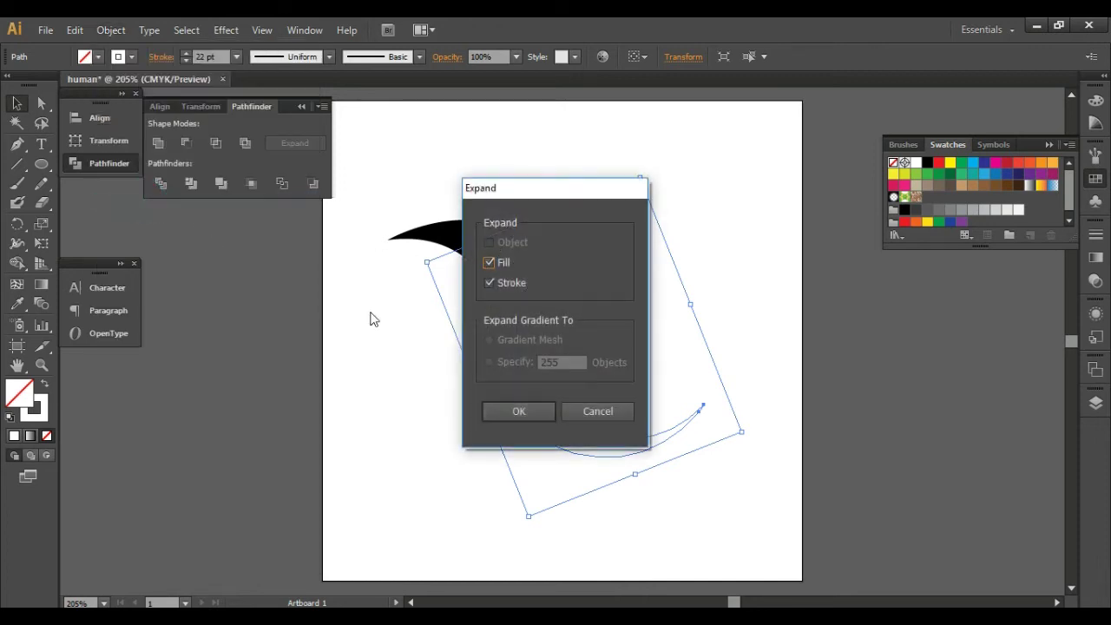
{"action": "left_click", "coordinate": [515, 412]}
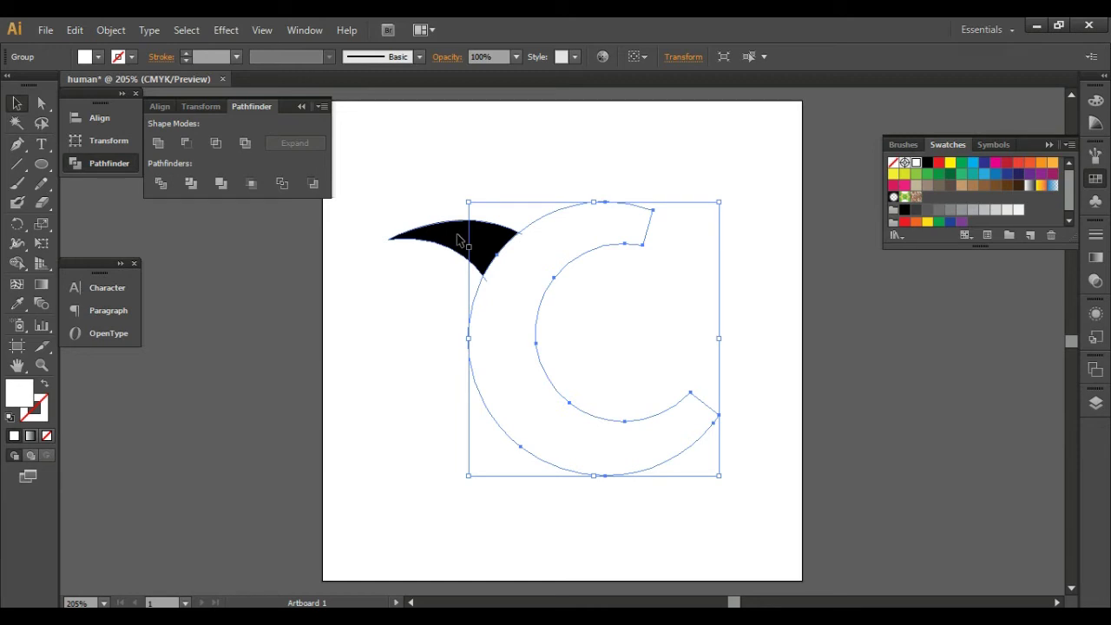
{"action": "left_click", "coordinate": [455, 236], "text": "shift"}
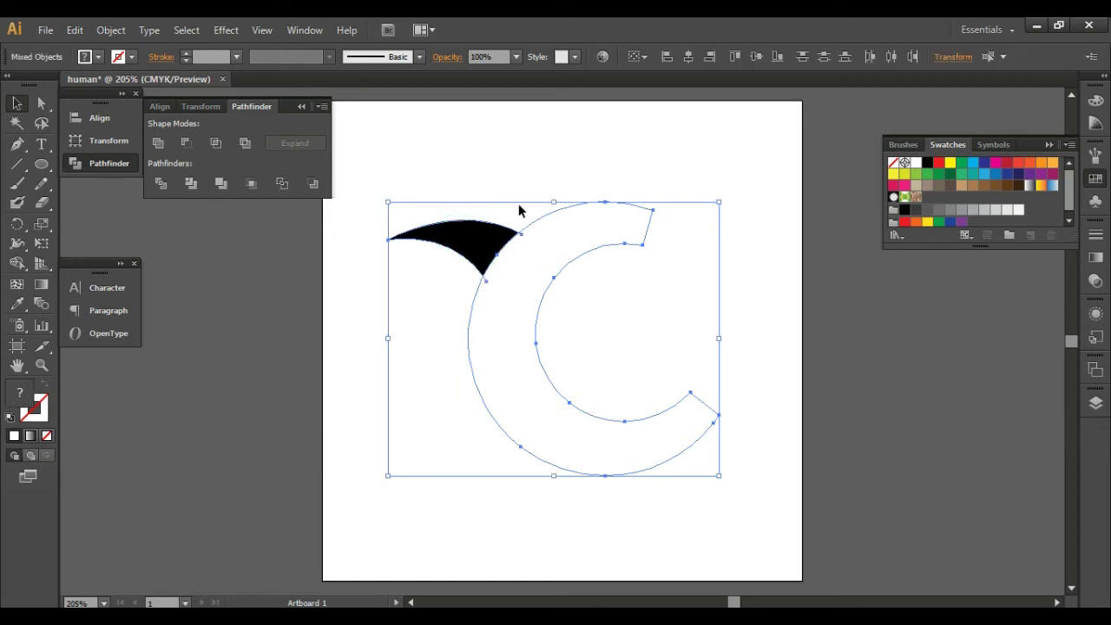
{"action": "left_click", "coordinate": [190, 142]}
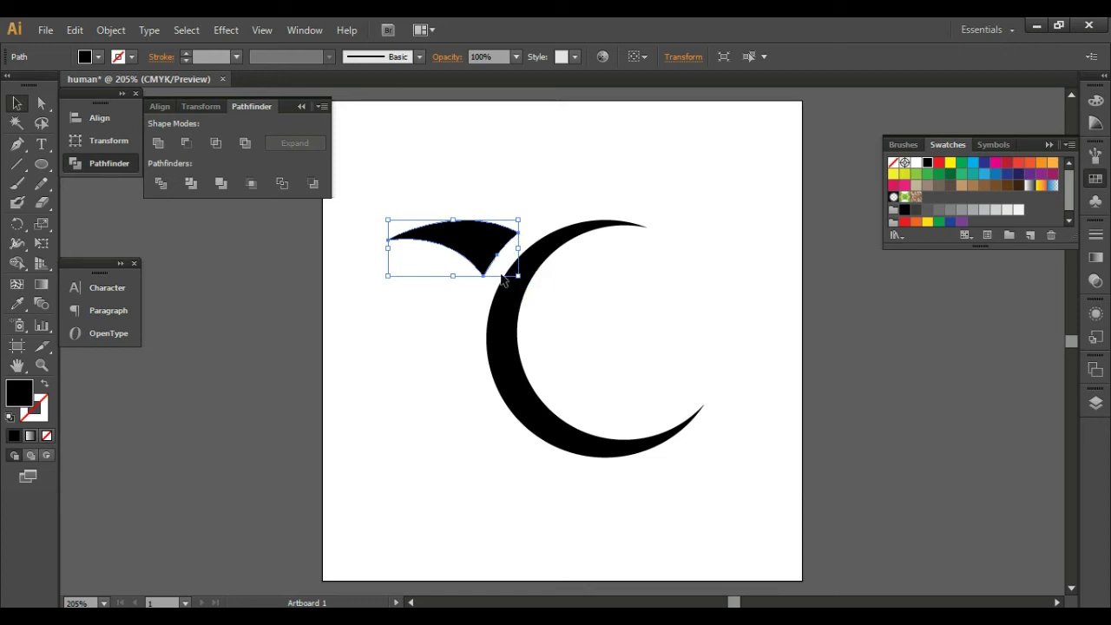
{"action": "left_click", "coordinate": [622, 333]}
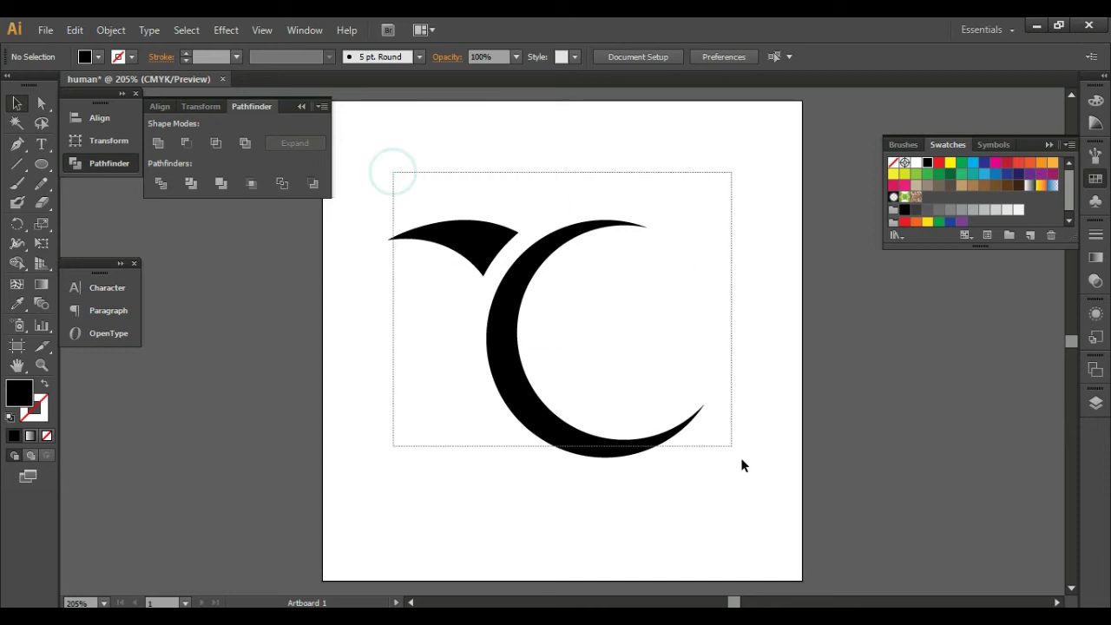
Step: Unlock the crescent with Object > Unlock All
{"action": "left_click_drag", "start_coordinate": [395, 178], "coordinate": [755, 473]}
{"action": "left_click", "coordinate": [455, 163]}
{"action": "left_click", "coordinate": [111, 30]}
{"action": "left_click", "coordinate": [173, 148]}
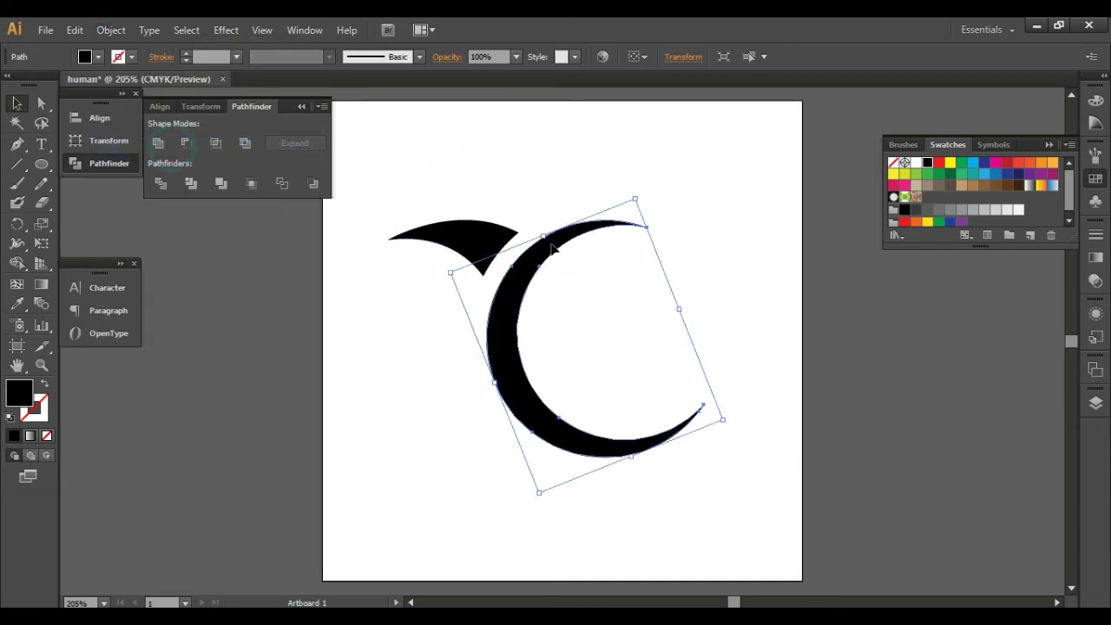
Step: Scale the wing and crescent down to about 1.82 × 1.37 in and rotate them slightly clockwise
{"action": "mouse_move", "coordinate": [414, 167]}
{"action": "left_mouse_down"}
{"action": "mouse_move", "coordinate": [610, 401]}
{"action": "mouse_move", "coordinate": [716, 495]}
{"action": "left_mouse_up"}
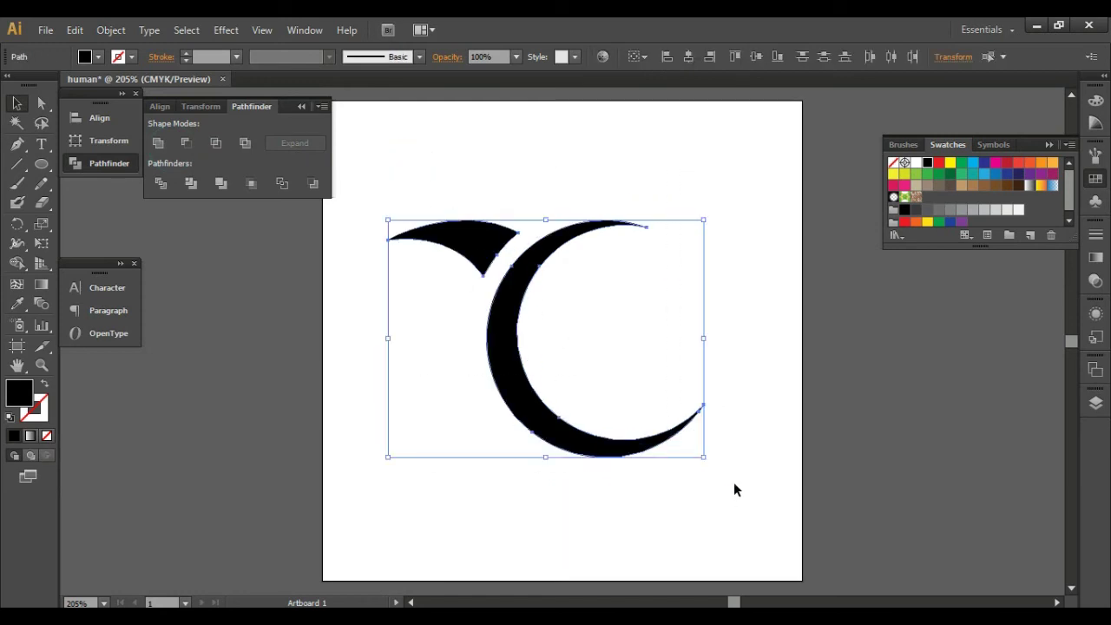
{"action": "left_click_drag", "start_coordinate": [705, 458], "coordinate": [655, 411]}
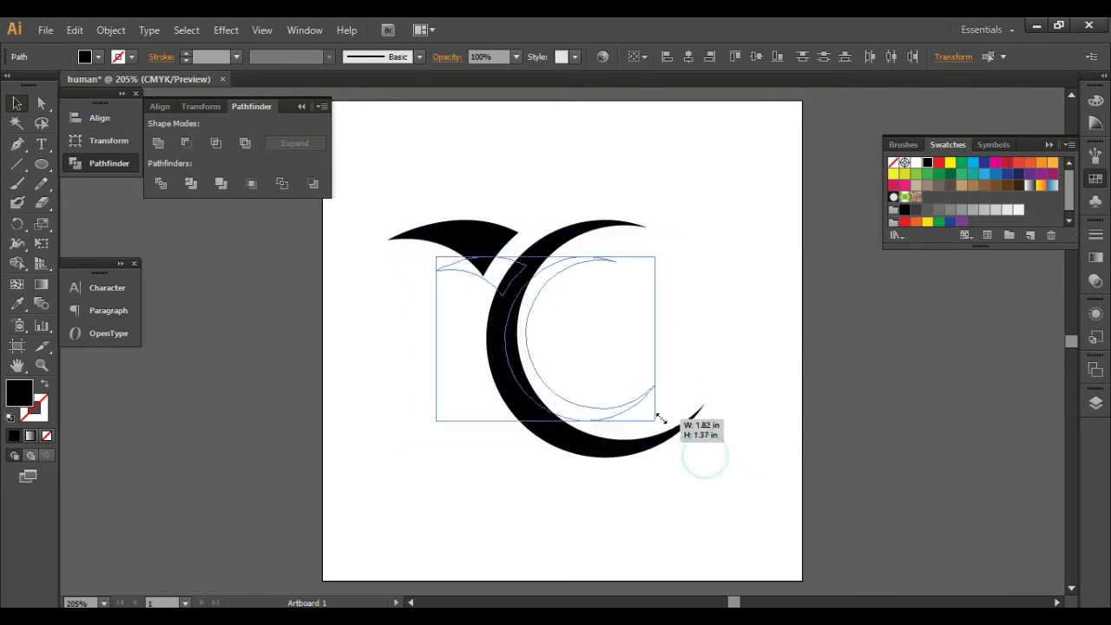
{"action": "left_click", "coordinate": [715, 445]}
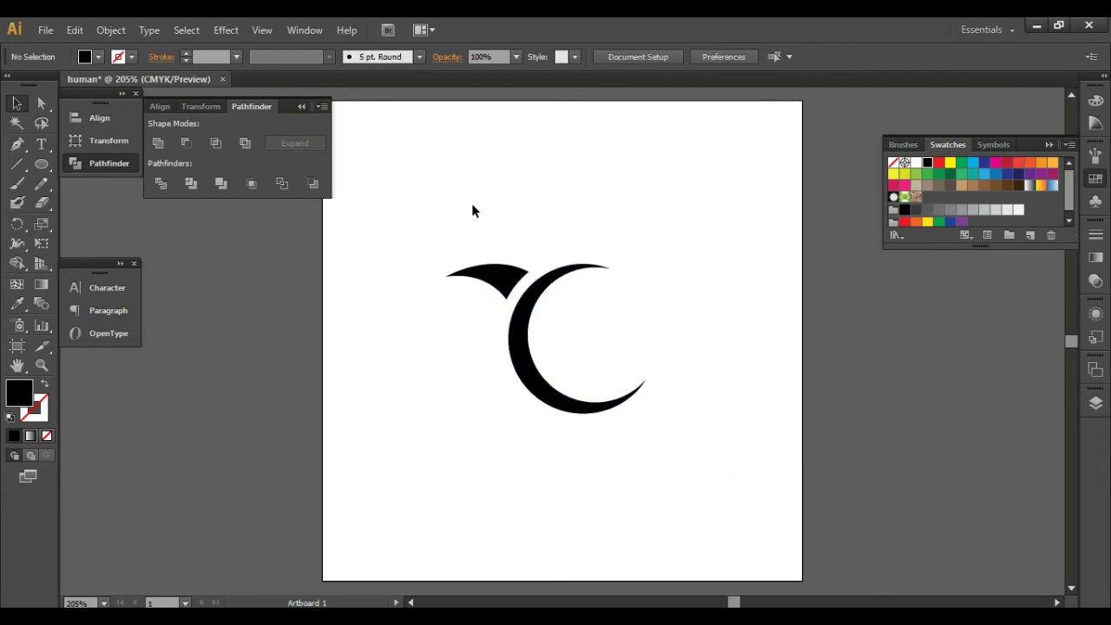
{"action": "left_click_drag", "start_coordinate": [432, 186], "coordinate": [624, 467]}
{"action": "left_click_drag", "start_coordinate": [547, 425], "coordinate": [530, 424]}
{"action": "left_click", "coordinate": [587, 478]}
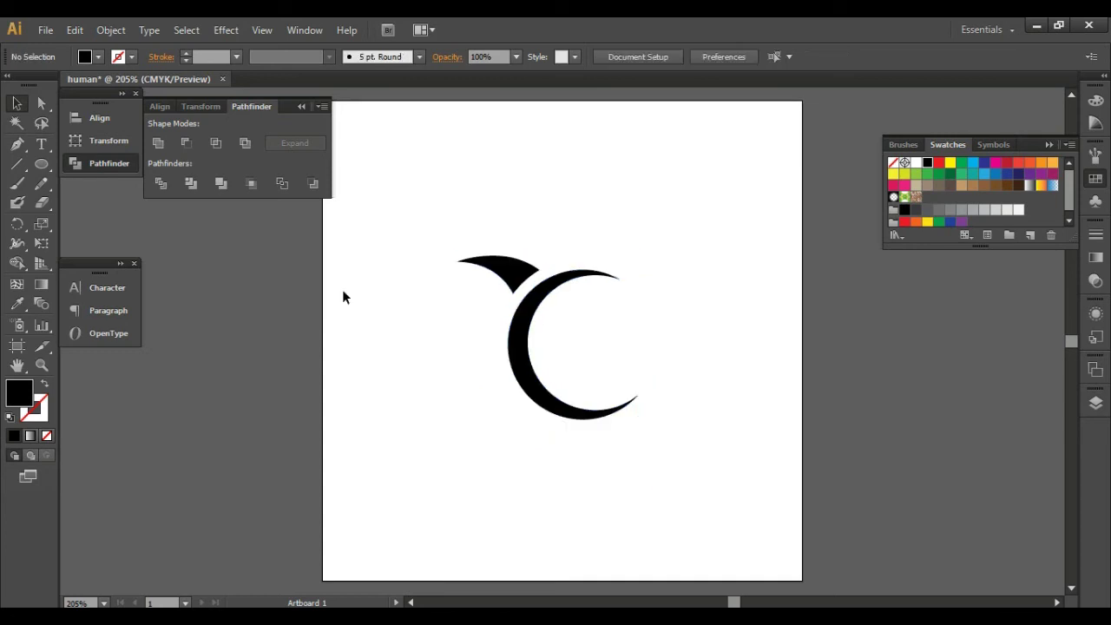
{"action": "left_click_drag", "start_coordinate": [433, 194], "coordinate": [659, 427]}
{"action": "left_click", "coordinate": [705, 347]}
Step: Draw a small black circle head and shrink it to sit just above the crescent
{"action": "left_click", "coordinate": [41, 164]}
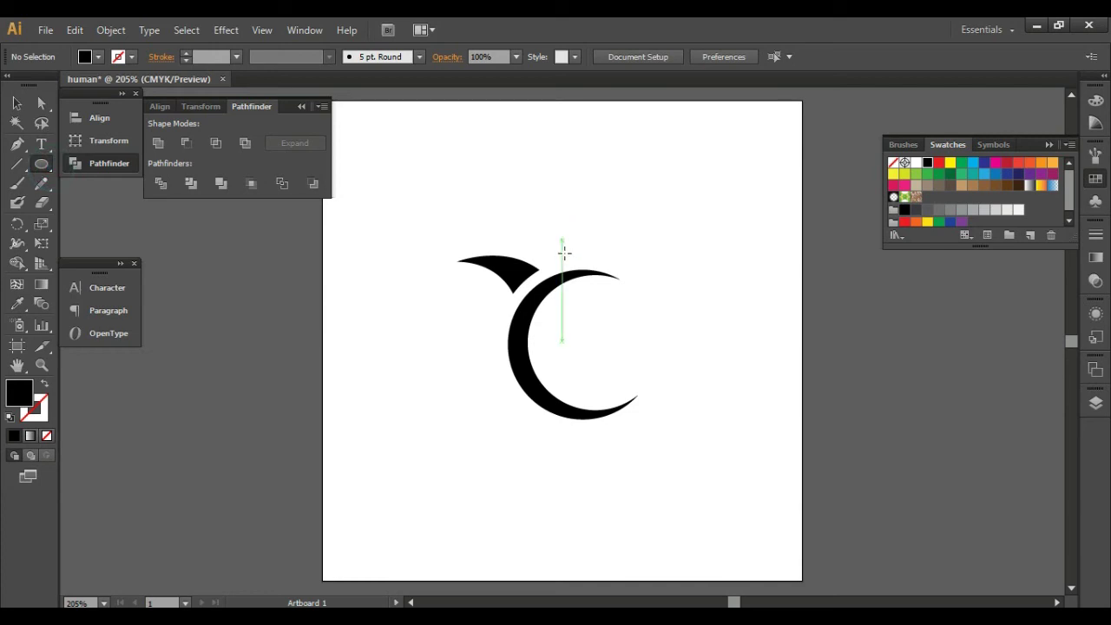
{"action": "left_click_drag", "start_coordinate": [552, 228], "coordinate": [574, 244]}
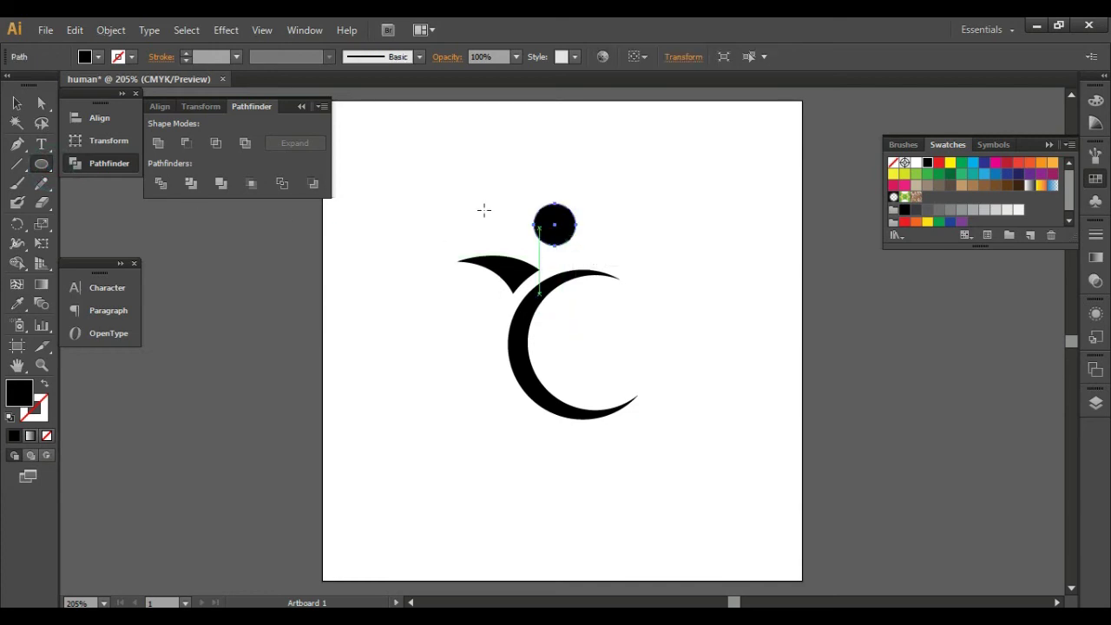
{"action": "left_click", "coordinate": [17, 103]}
{"action": "left_click", "coordinate": [471, 158]}
{"action": "left_click_drag", "start_coordinate": [556, 223], "coordinate": [557, 233]}
{"action": "left_click", "coordinate": [659, 243]}
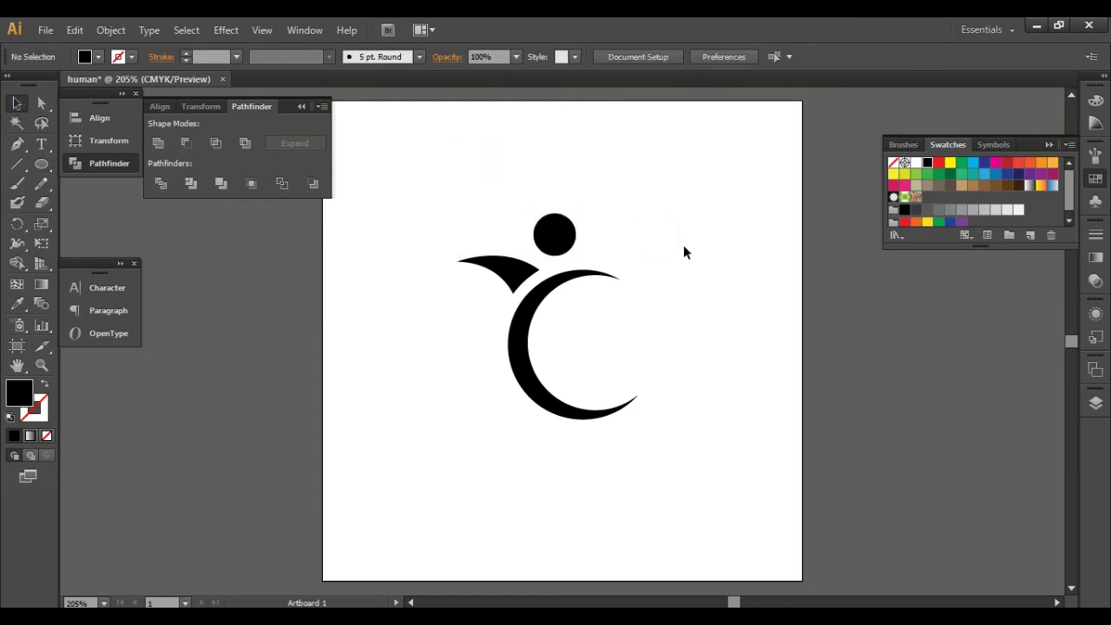
{"action": "left_click_drag", "start_coordinate": [453, 184], "coordinate": [493, 264]}
{"action": "left_click", "coordinate": [568, 226]}
{"action": "left_click_drag", "start_coordinate": [577, 212], "coordinate": [556, 243]}
{"action": "left_click", "coordinate": [635, 244]}
Step: Select all the figure's artwork and shift it slightly left
{"action": "left_click_drag", "start_coordinate": [411, 191], "coordinate": [690, 425]}
{"action": "left_click", "coordinate": [786, 424]}
{"action": "left_click_drag", "start_coordinate": [388, 178], "coordinate": [715, 446]}
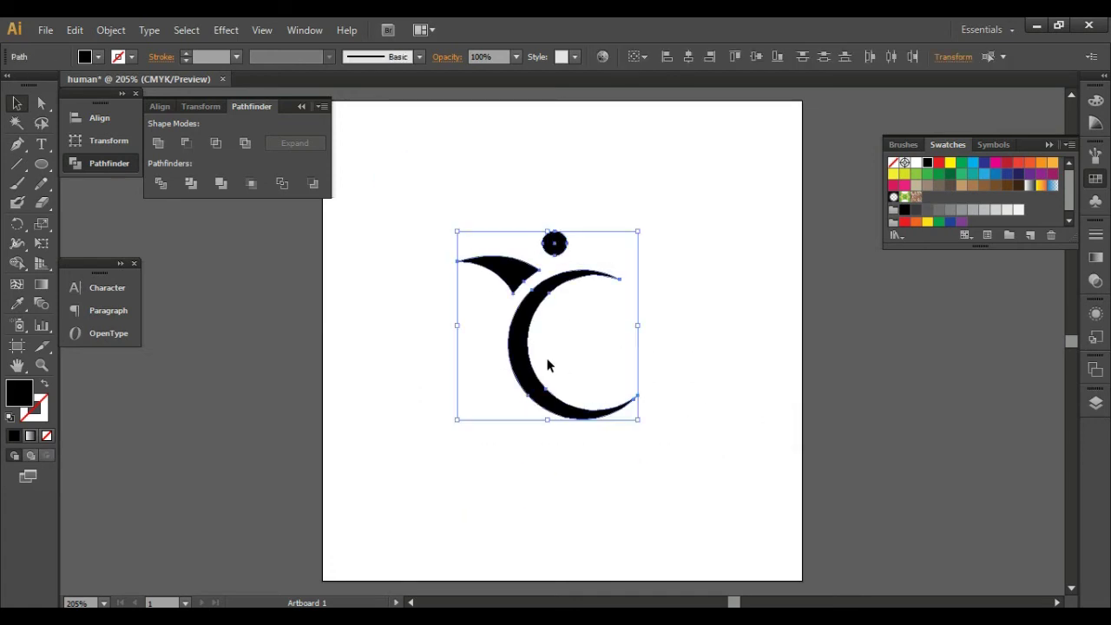
{"action": "left_click_drag", "start_coordinate": [525, 347], "coordinate": [500, 347]}
{"action": "left_click", "coordinate": [731, 362]}
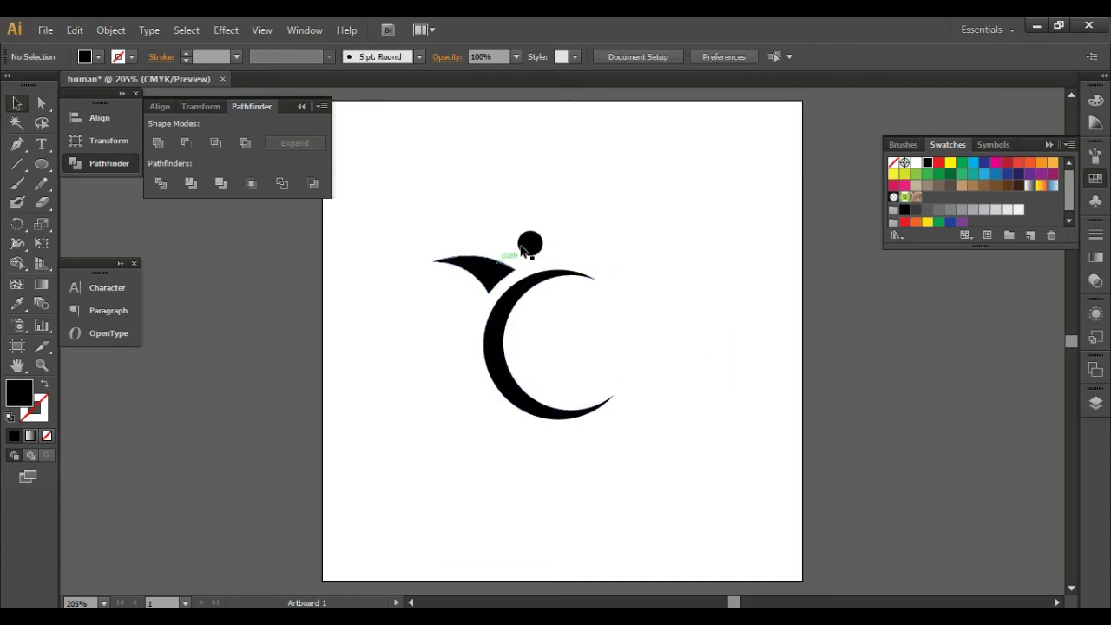
Step: Select the head, wing and crescent, copy them, and Paste in Front
{"action": "left_click_drag", "start_coordinate": [422, 179], "coordinate": [631, 382]}
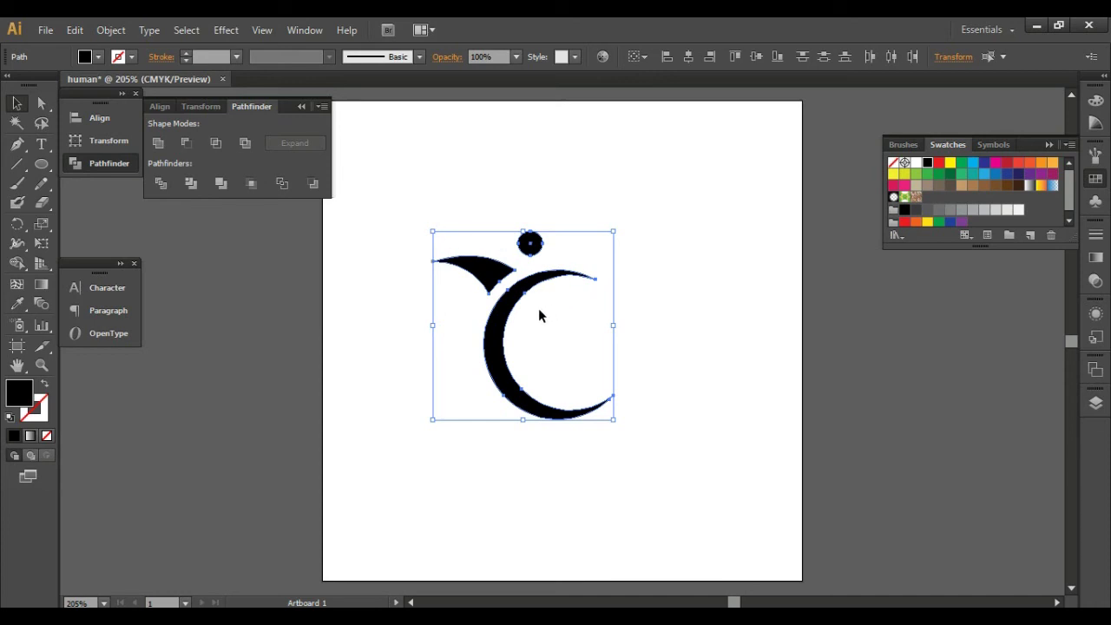
{"action": "left_click", "coordinate": [86, 32]}
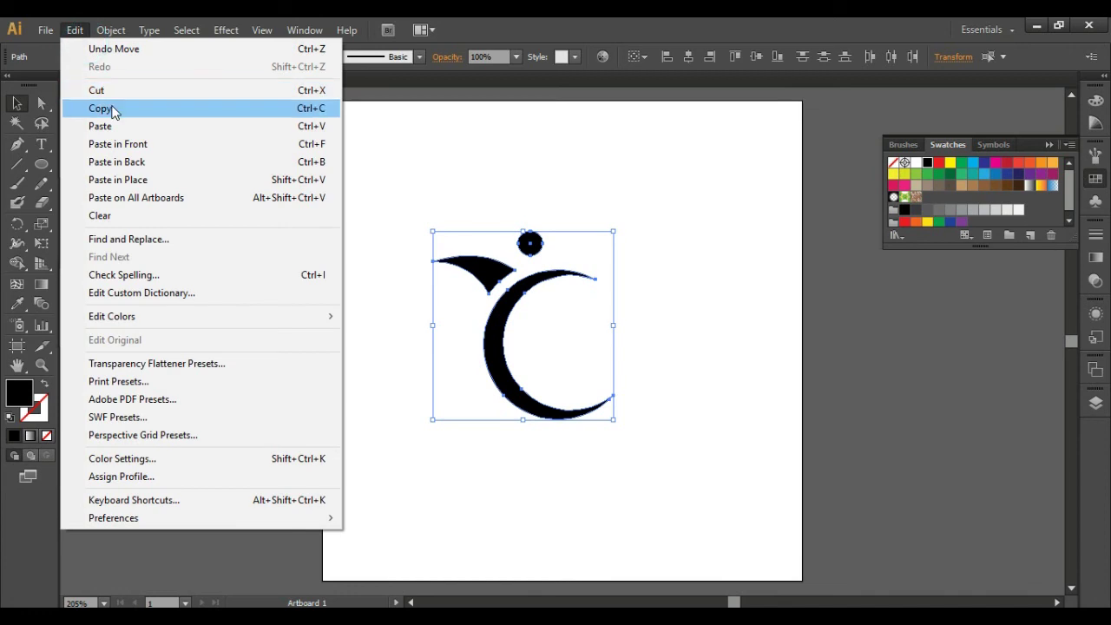
{"action": "left_click", "coordinate": [111, 107]}
{"action": "left_click", "coordinate": [75, 29]}
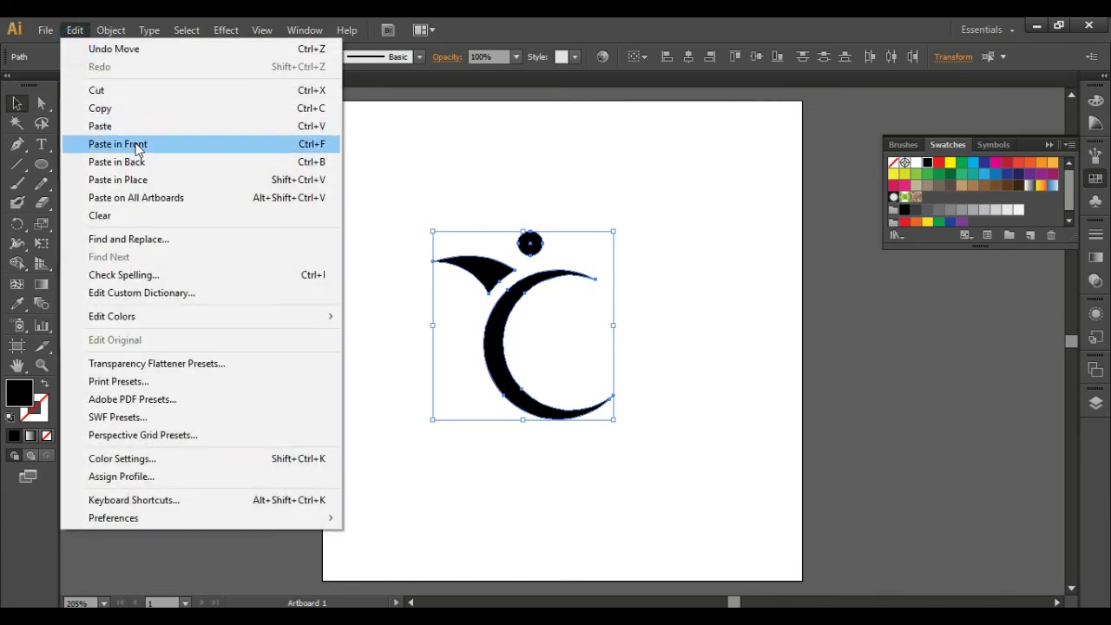
{"action": "left_click", "coordinate": [130, 143]}
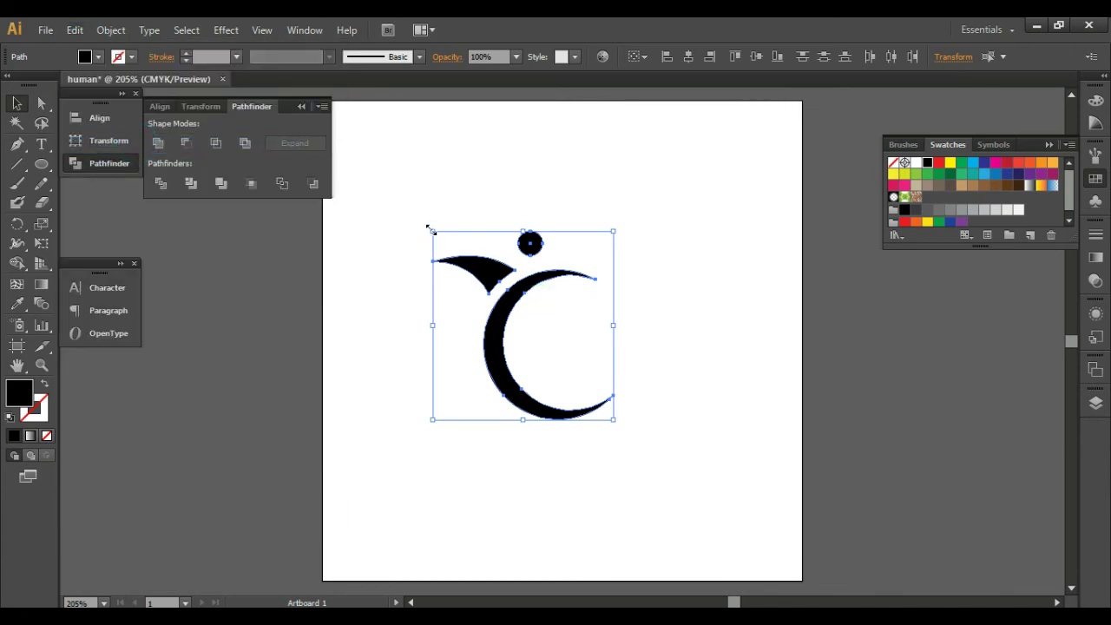
Step: Scale the pasted copy down to about 0.86 by 0.9 in and move it inside the crescent
{"action": "left_click_drag", "start_coordinate": [432, 231], "coordinate": [485, 288]}
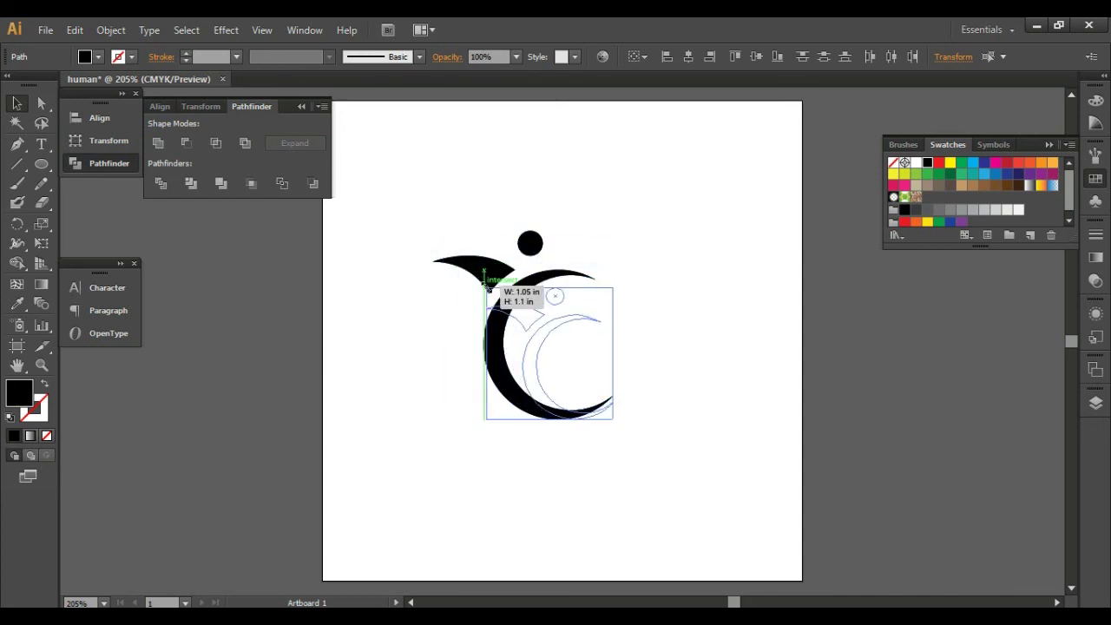
{"action": "left_click_drag", "start_coordinate": [487, 288], "coordinate": [473, 257]}
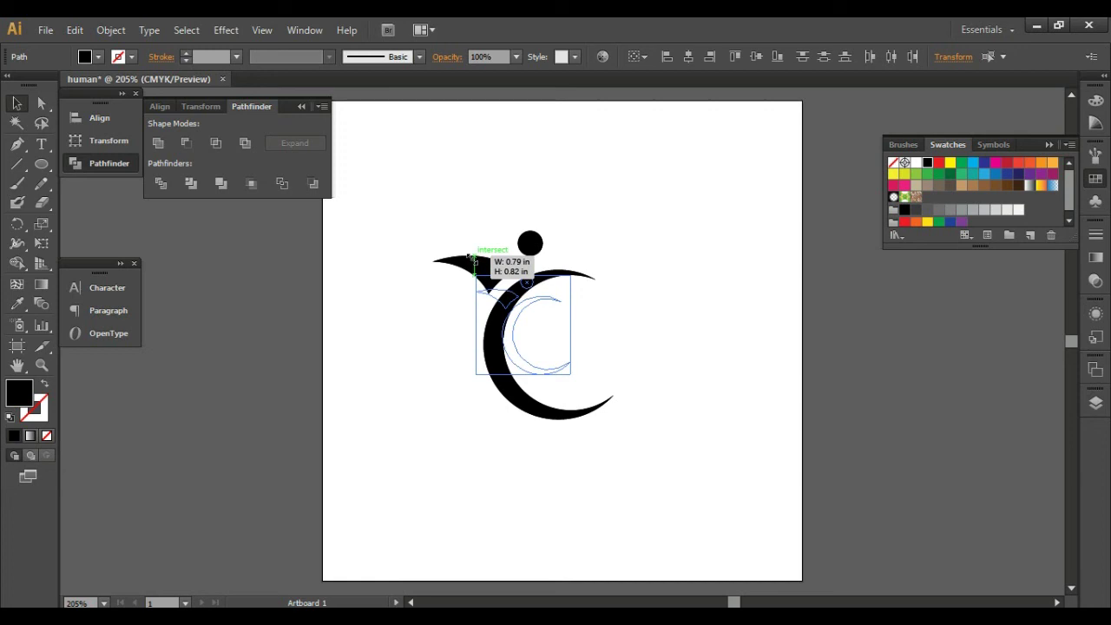
{"action": "left_click_drag", "start_coordinate": [473, 257], "coordinate": [519, 321]}
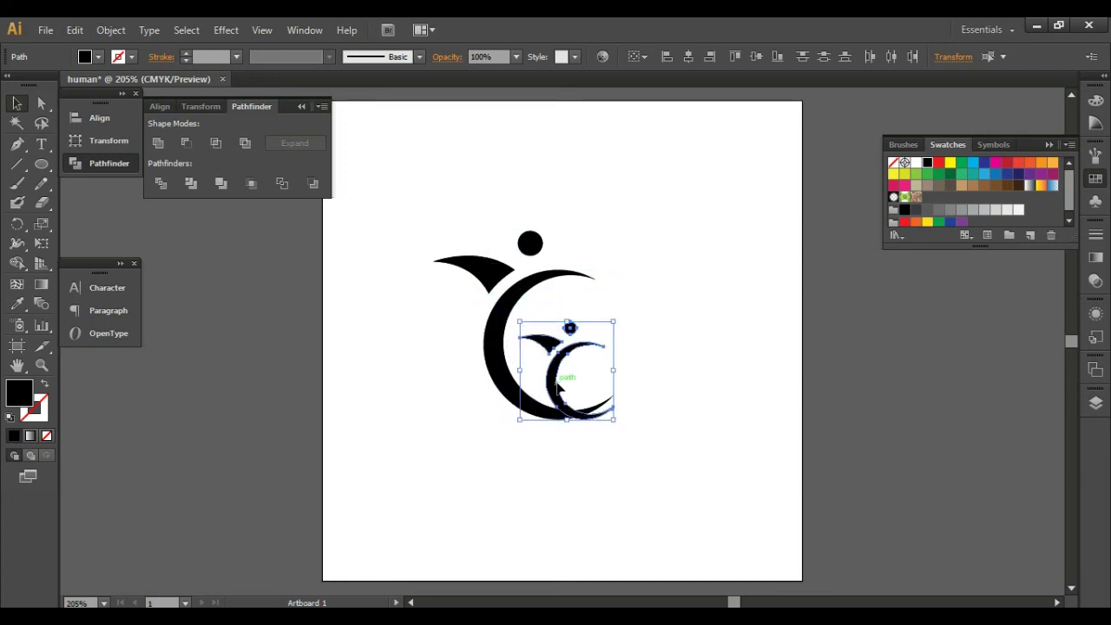
{"action": "left_click_drag", "start_coordinate": [553, 384], "coordinate": [553, 350]}
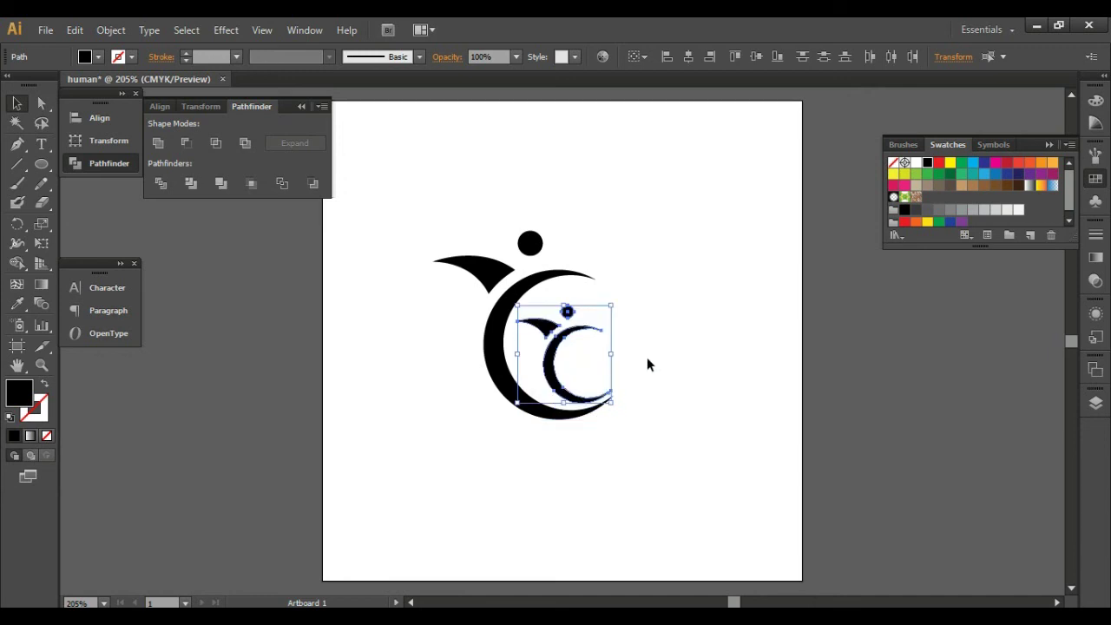
{"action": "left_click", "coordinate": [672, 357]}
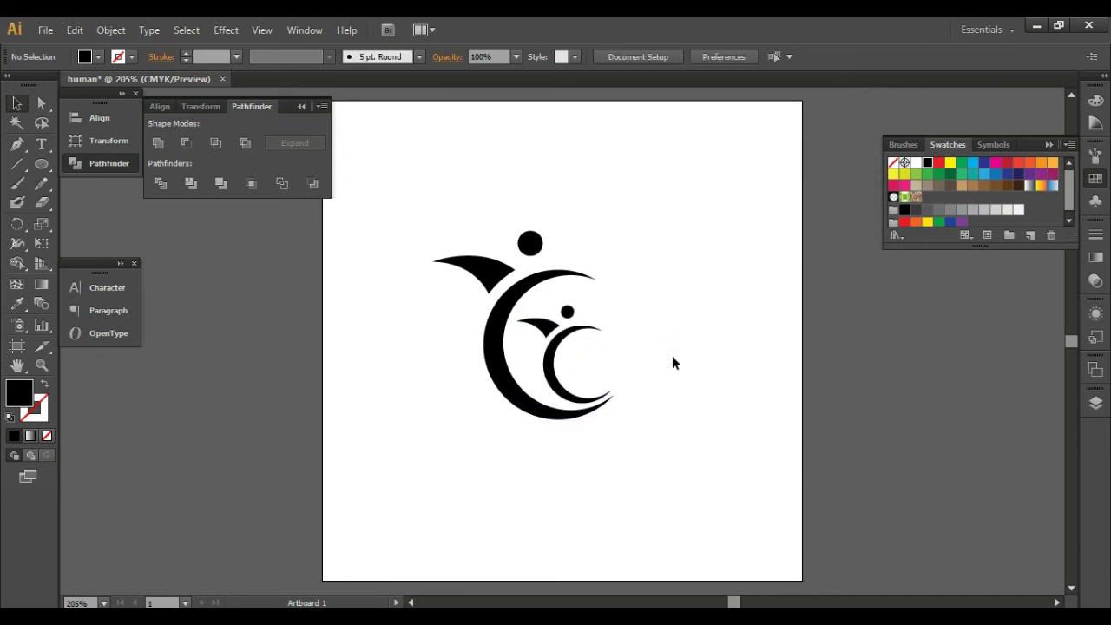
Step: Nudge the two-figure logo slightly right, undo a stray move, and reselect the whole logo
{"action": "left_click_drag", "start_coordinate": [401, 173], "coordinate": [703, 521]}
{"action": "left_click_drag", "start_coordinate": [531, 387], "coordinate": [570, 380]}
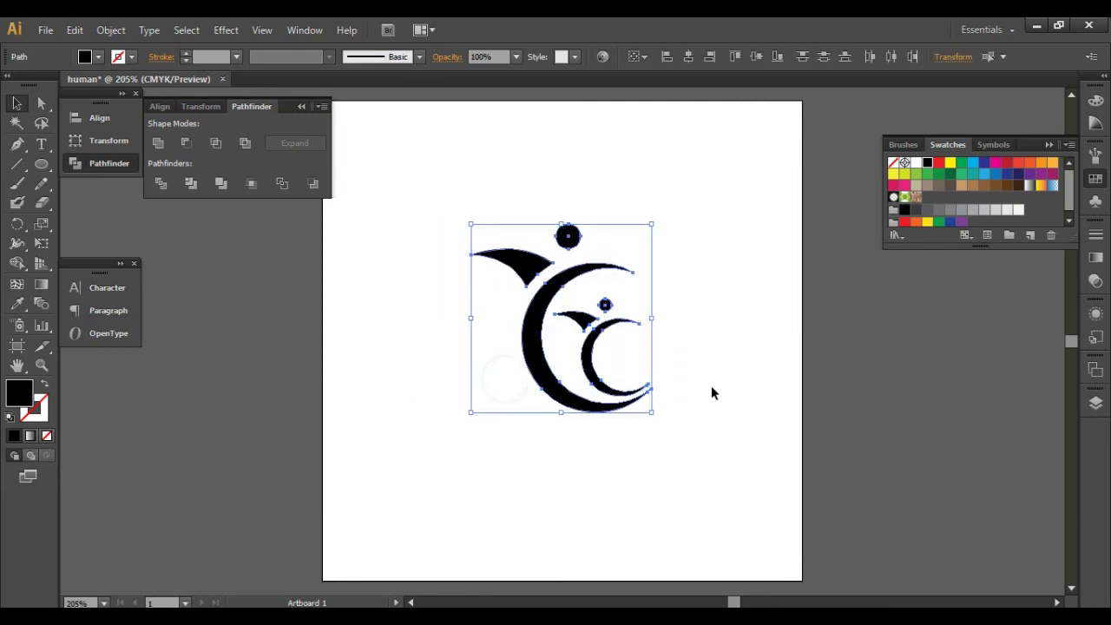
{"action": "left_click", "coordinate": [712, 386]}
{"action": "left_click_drag", "start_coordinate": [378, 167], "coordinate": [789, 506]}
{"action": "key", "text": "ctrl+z"}
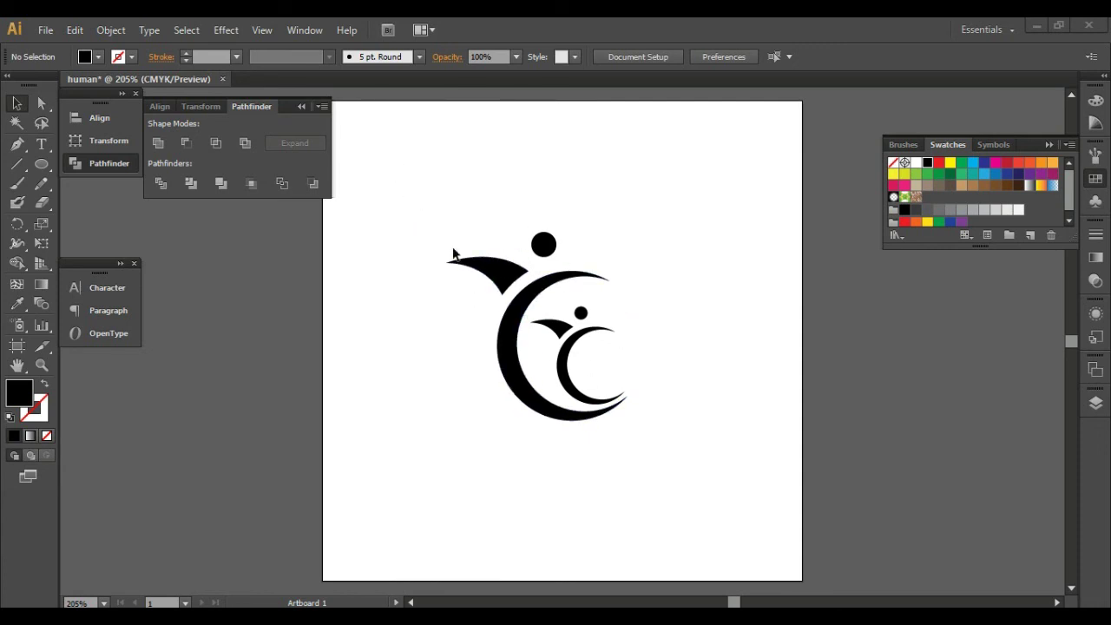
{"action": "left_click", "coordinate": [406, 188]}
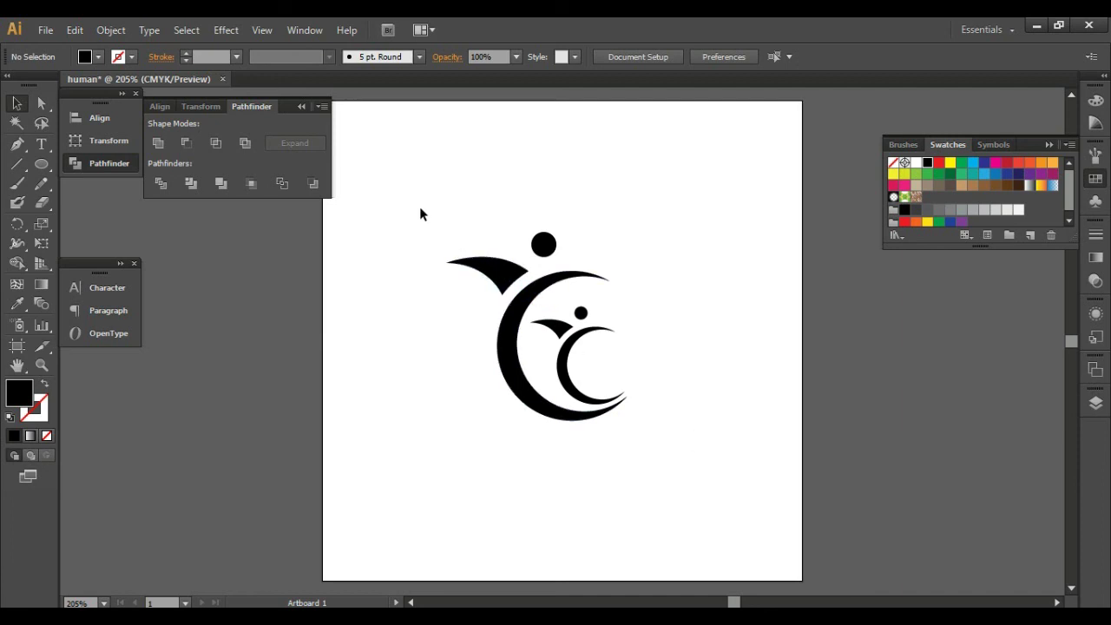
{"action": "left_click_drag", "start_coordinate": [426, 186], "coordinate": [721, 471]}
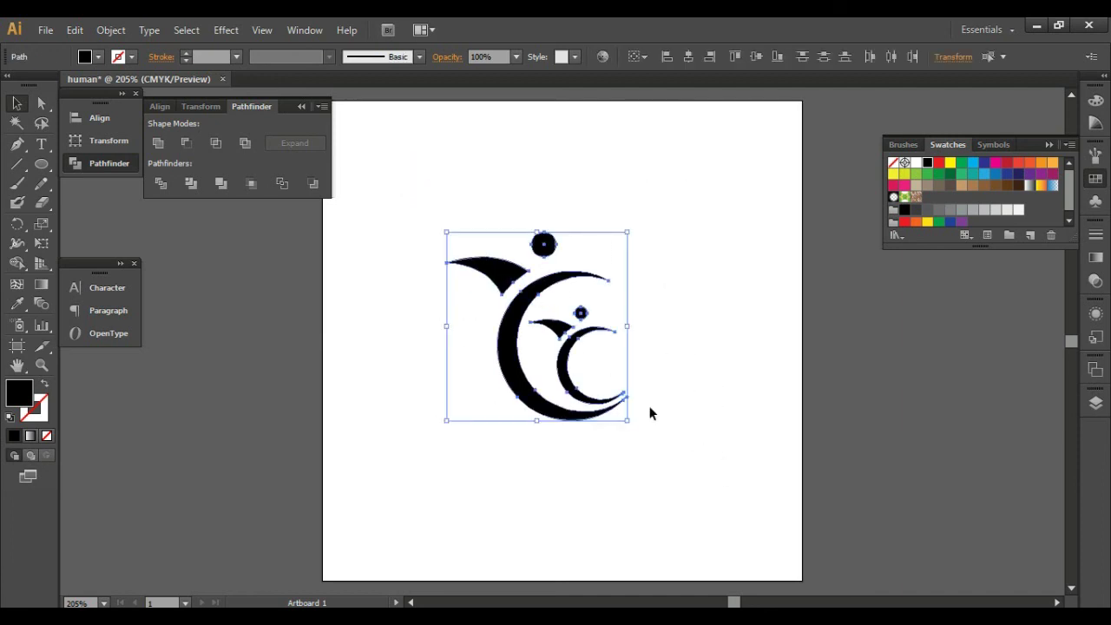